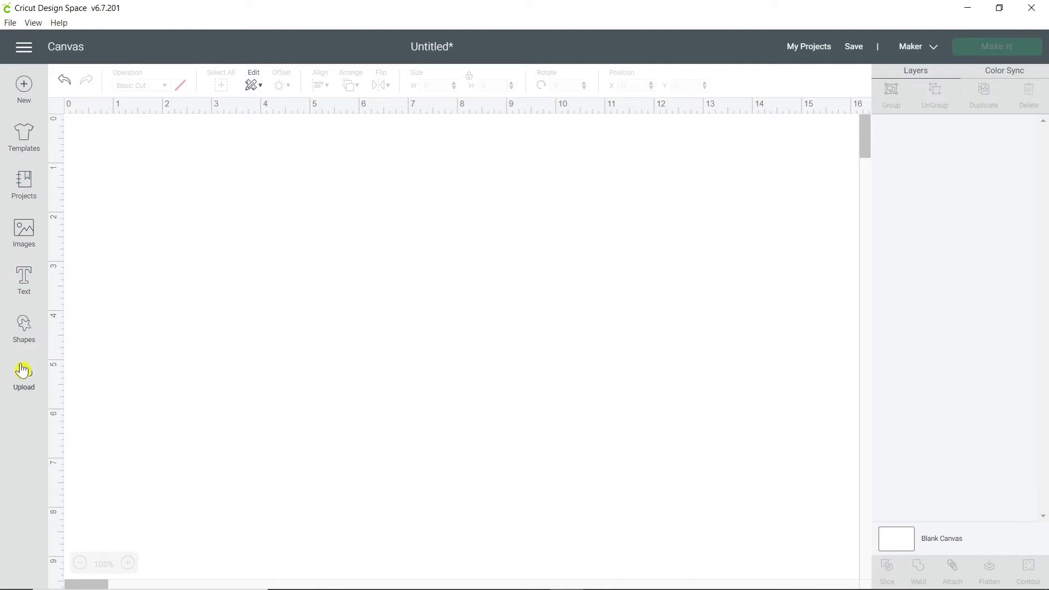
Step: Add a circle shape and move it to about X 2.4, Y 2.17 inches on the canvas
{"action": "left_click", "coordinate": [24, 334]}
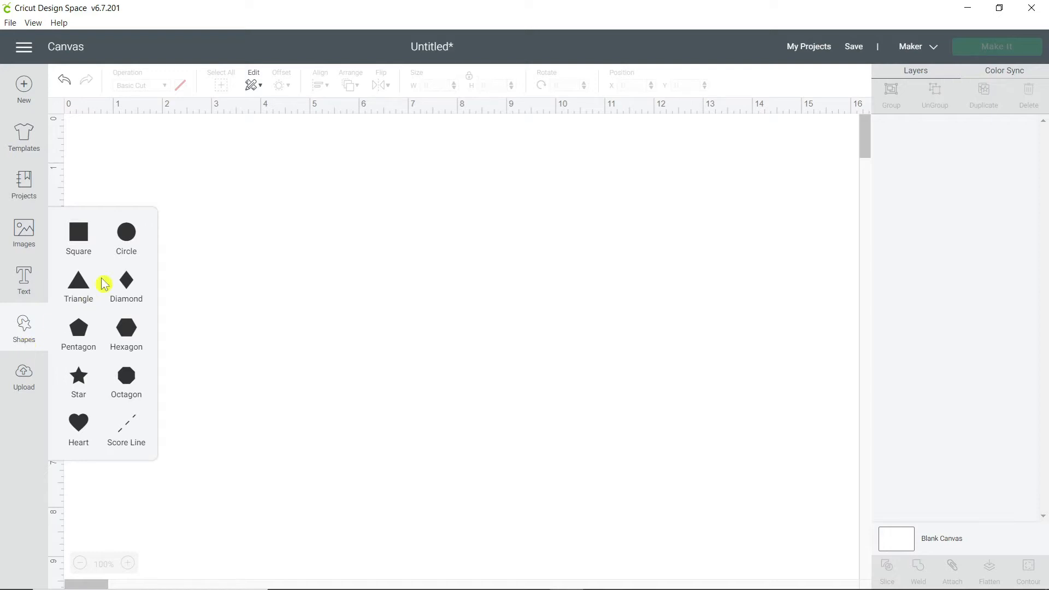
{"action": "left_click", "coordinate": [129, 239]}
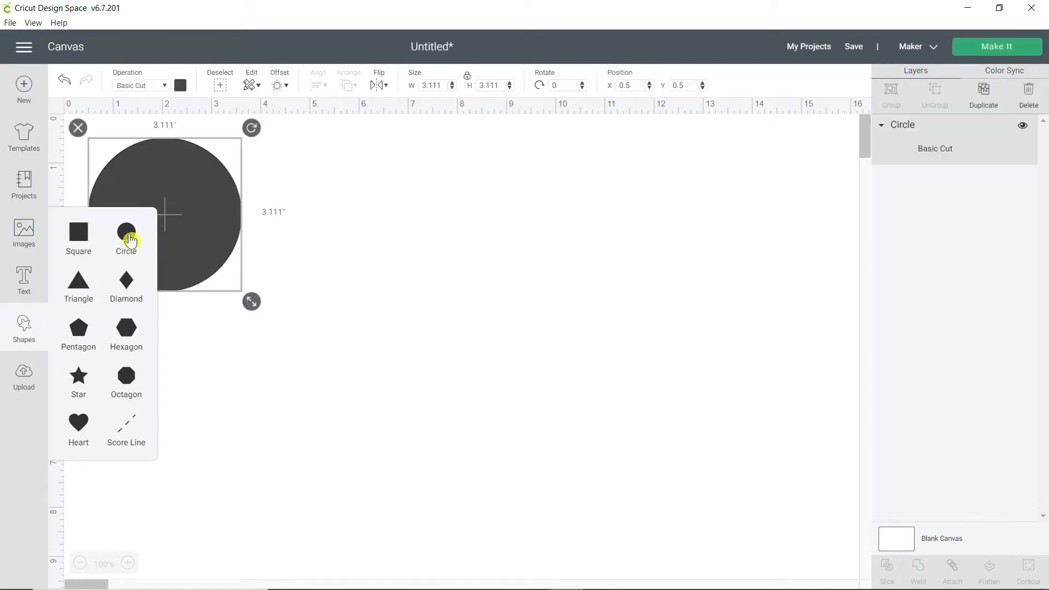
{"action": "left_click_drag", "start_coordinate": [211, 257], "coordinate": [295, 331]}
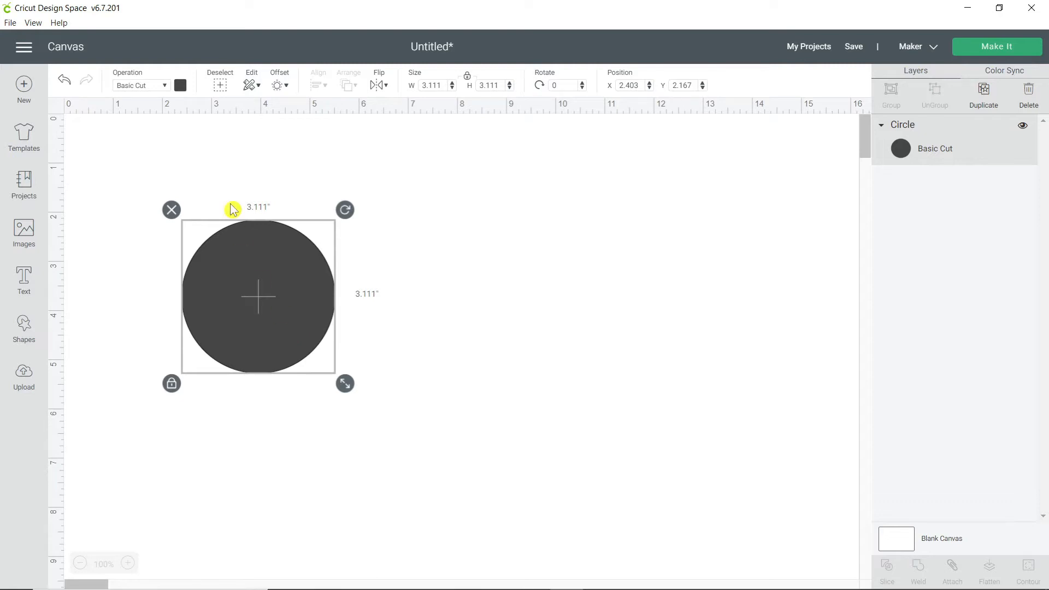
Step: Change the circle's material color to white and deselect it
{"action": "left_click", "coordinate": [181, 86]}
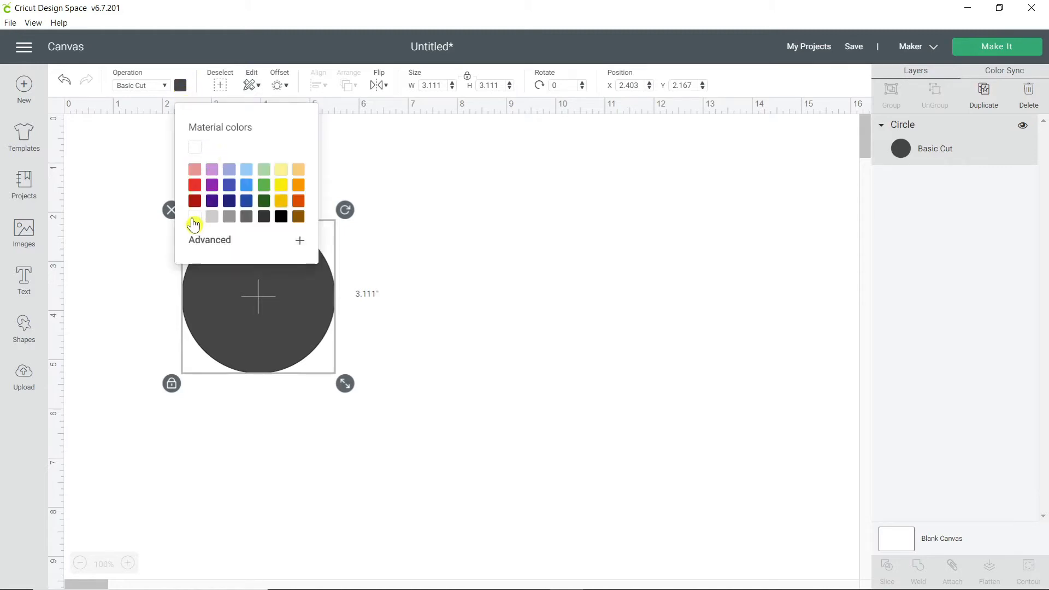
{"action": "left_click", "coordinate": [194, 217]}
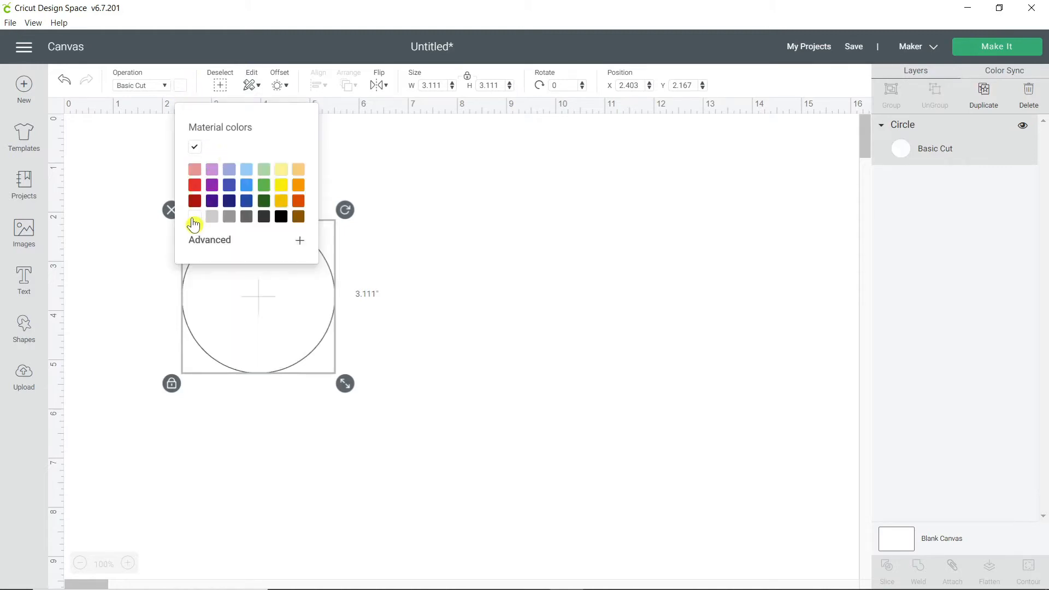
{"action": "left_click", "coordinate": [411, 299]}
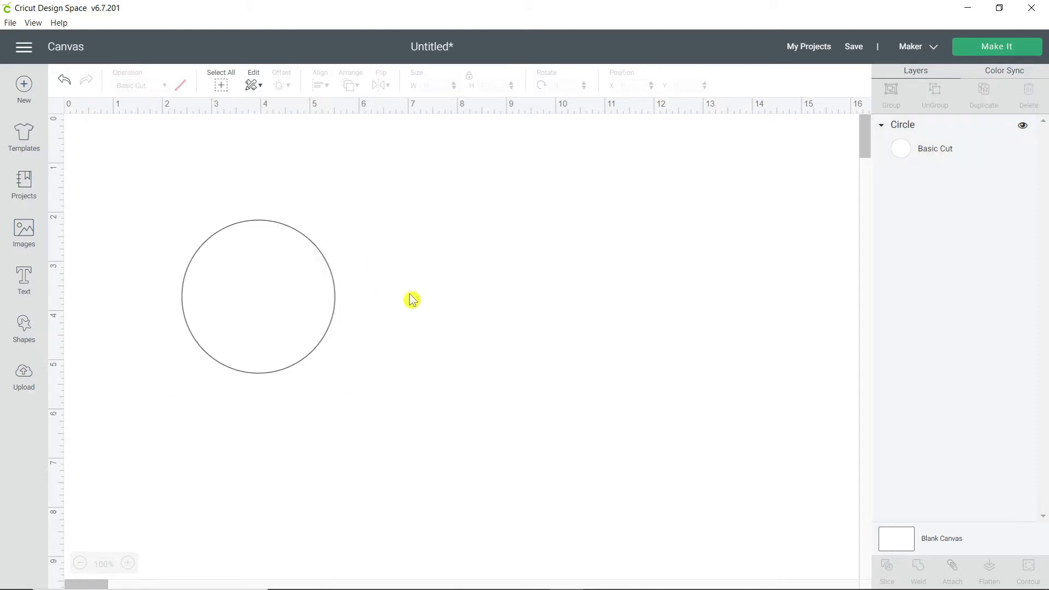
Step: Unlock the circle's proportions and reshape it into an upright oval about 2.72 inches wide and 3.87 inches high
{"action": "left_click", "coordinate": [273, 320]}
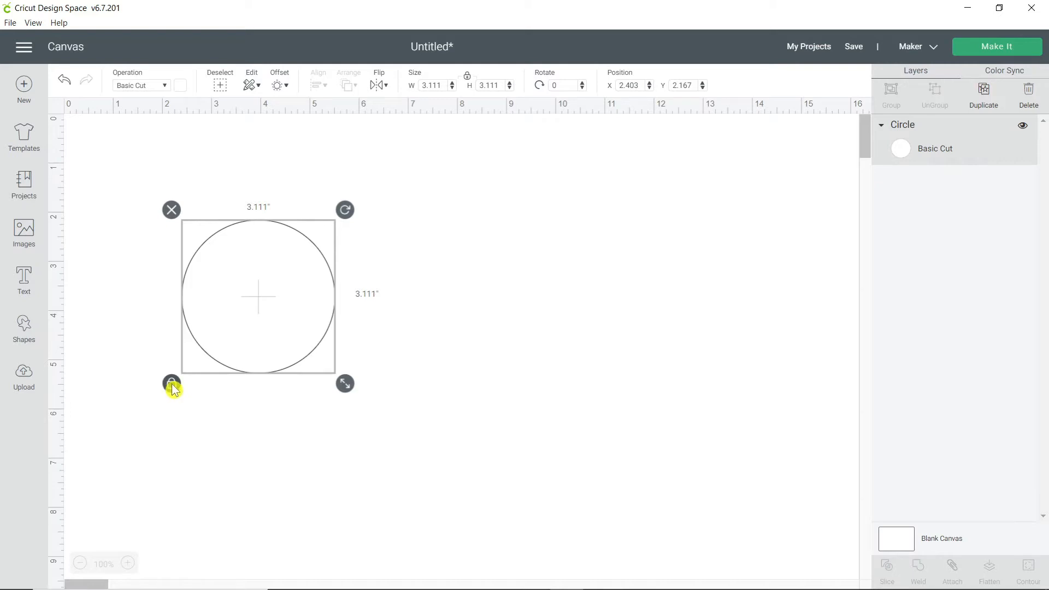
{"action": "mouse_move", "coordinate": [345, 387]}
{"action": "left_mouse_down"}
{"action": "mouse_move", "coordinate": [481, 499]}
{"action": "mouse_move", "coordinate": [357, 378]}
{"action": "mouse_move", "coordinate": [352, 394]}
{"action": "left_mouse_up"}
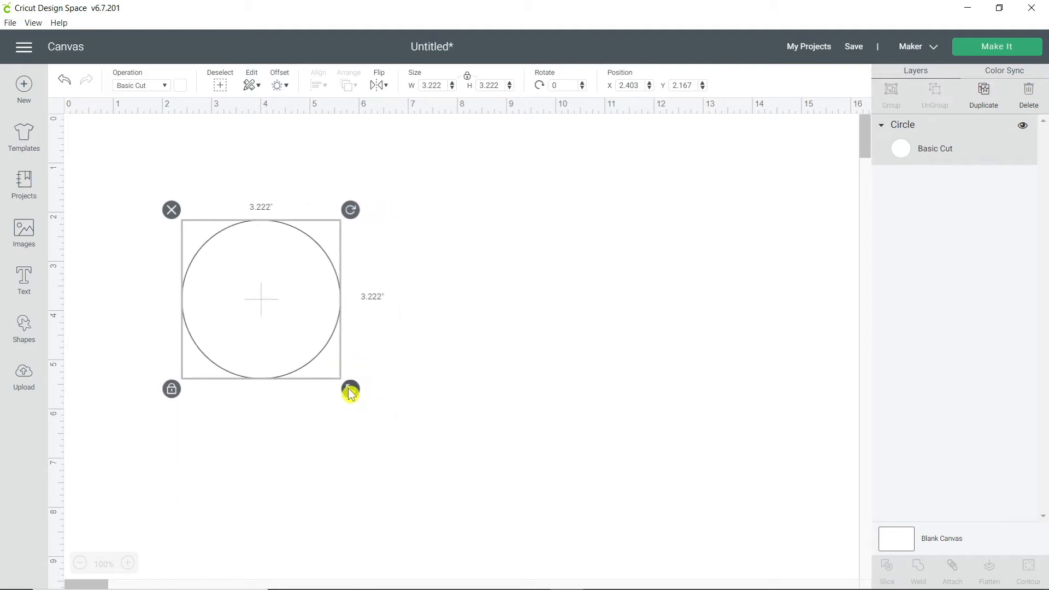
{"action": "left_click_drag", "start_coordinate": [351, 393], "coordinate": [396, 434]}
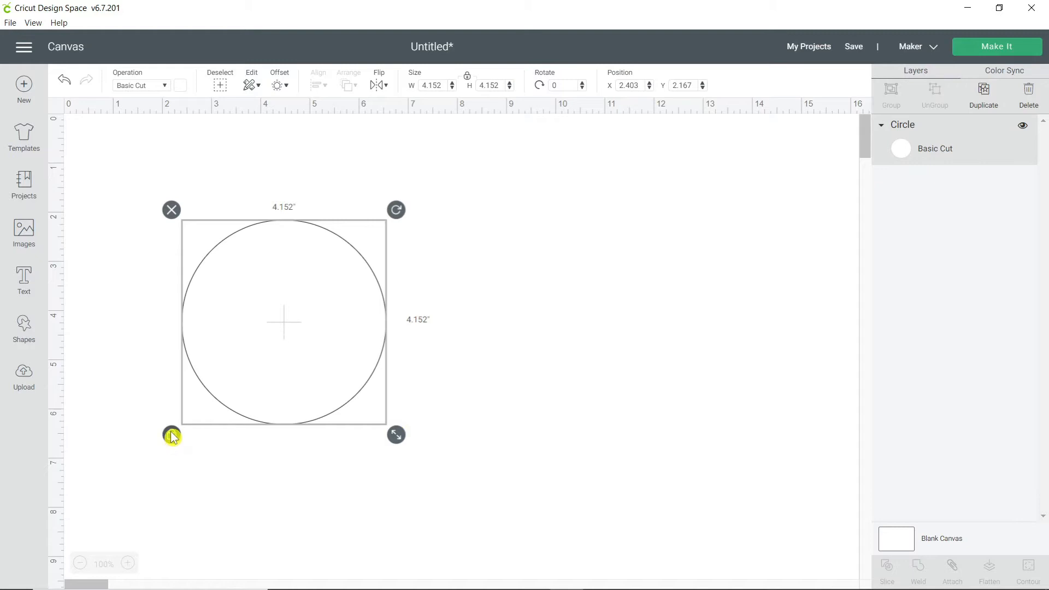
{"action": "left_click", "coordinate": [170, 434]}
{"action": "left_click_drag", "start_coordinate": [397, 440], "coordinate": [327, 427]}
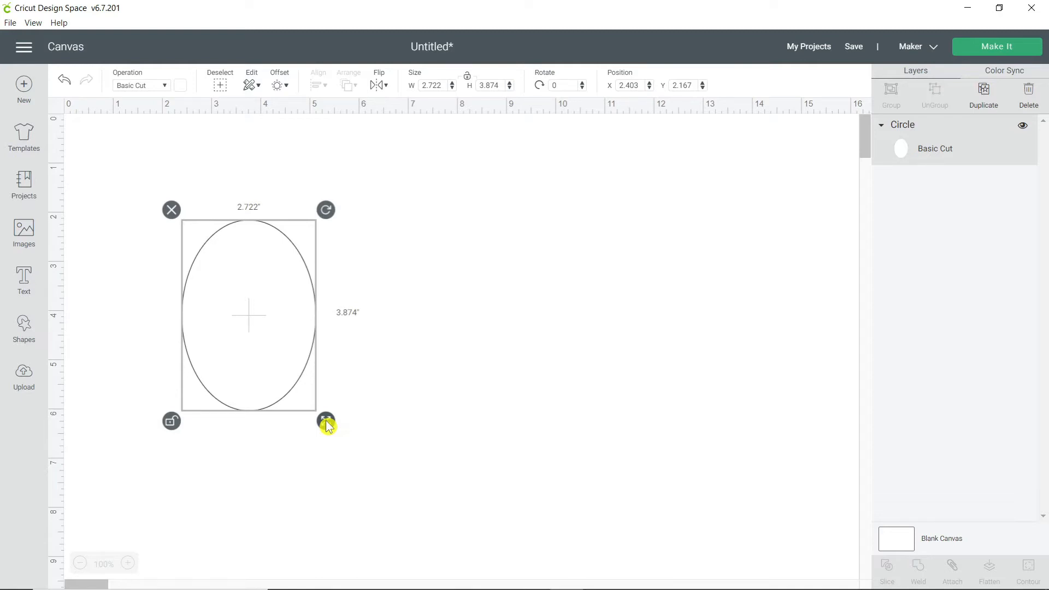
Step: Set the oval's width to 2.75 inches
{"action": "left_click", "coordinate": [442, 85]}
{"action": "key", "text": "BackSpace"}
{"action": "key", "text": "BackSpace"}
{"action": "key", "text": "BackSpace"}
{"action": "key", "text": "BackSpace"}
{"action": "type", "text": ".75"}
{"action": "key", "text": "Tab"}
{"action": "type", "text": "4"}
{"action": "left_click", "coordinate": [539, 160]}
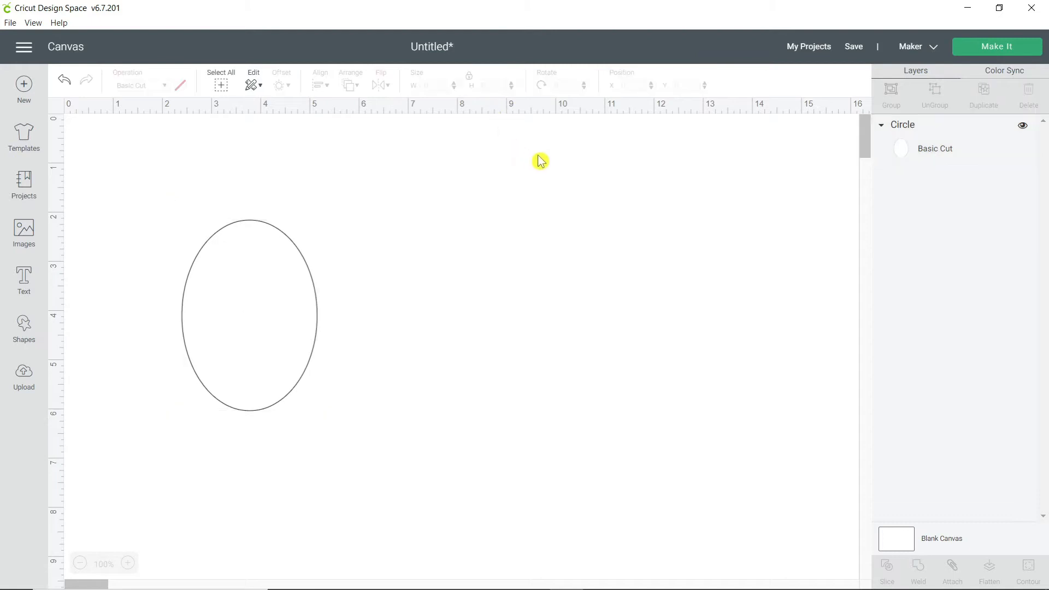
Step: Set the oval's height to 4 inches
{"action": "left_click", "coordinate": [281, 273]}
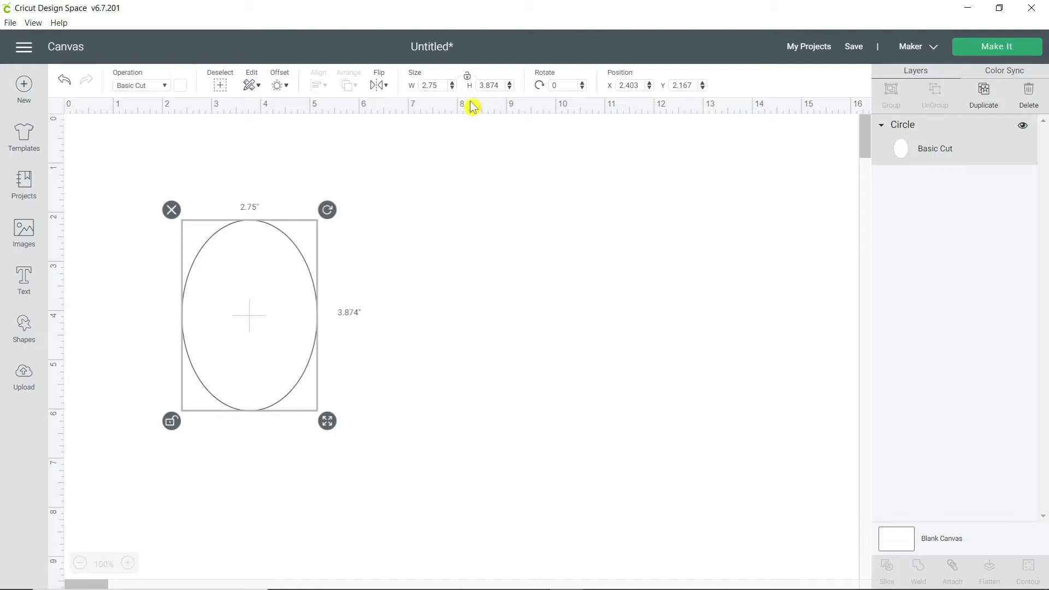
{"action": "left_click", "coordinate": [494, 83]}
{"action": "key", "text": "BackSpace"}
{"action": "key", "text": "BackSpace"}
{"action": "key", "text": "BackSpace"}
{"action": "key", "text": "BackSpace"}
{"action": "key", "text": "BackSpace"}
{"action": "type", "text": "4"}
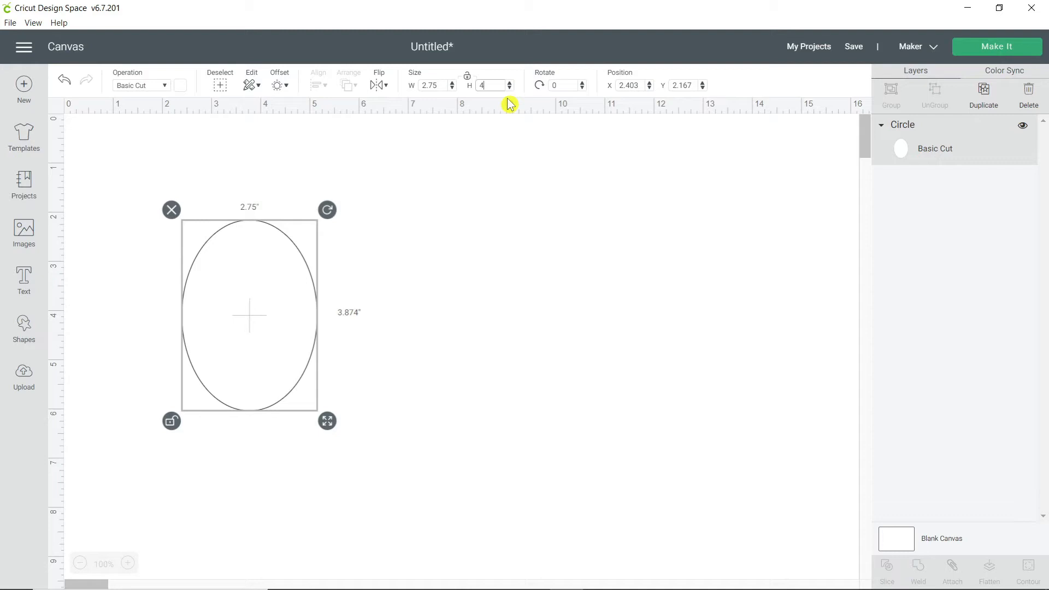
{"action": "key", "text": "Return"}
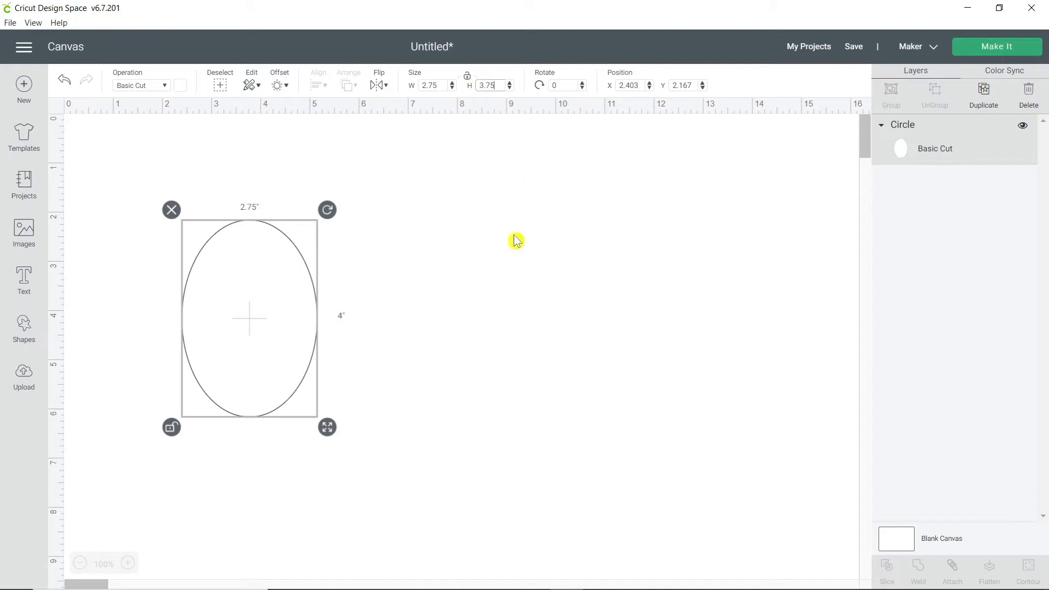
{"action": "left_click", "coordinate": [515, 255]}
{"action": "left_click", "coordinate": [225, 287]}
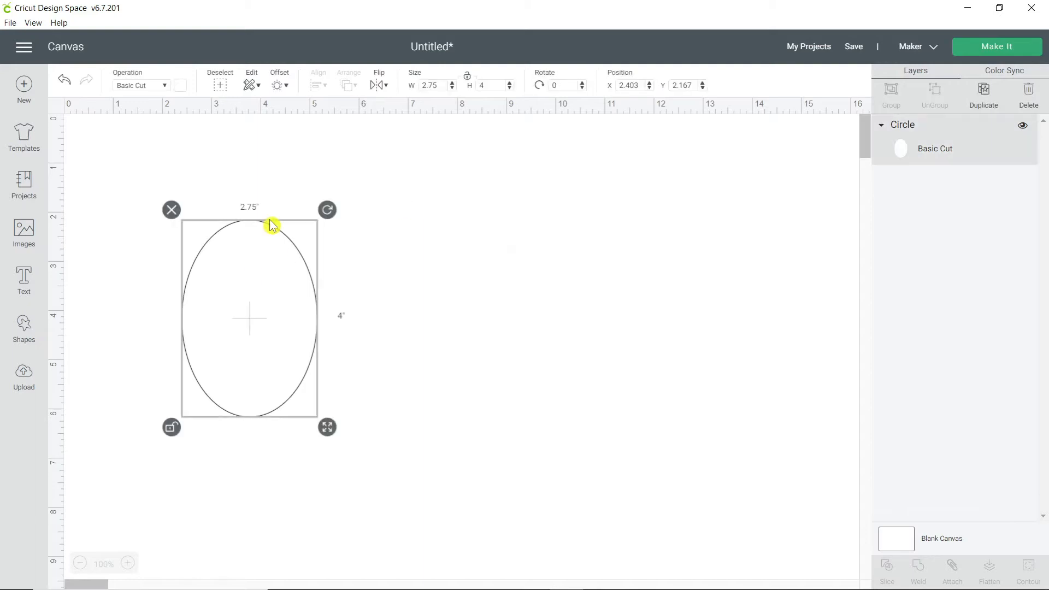
{"action": "left_click", "coordinate": [491, 87]}
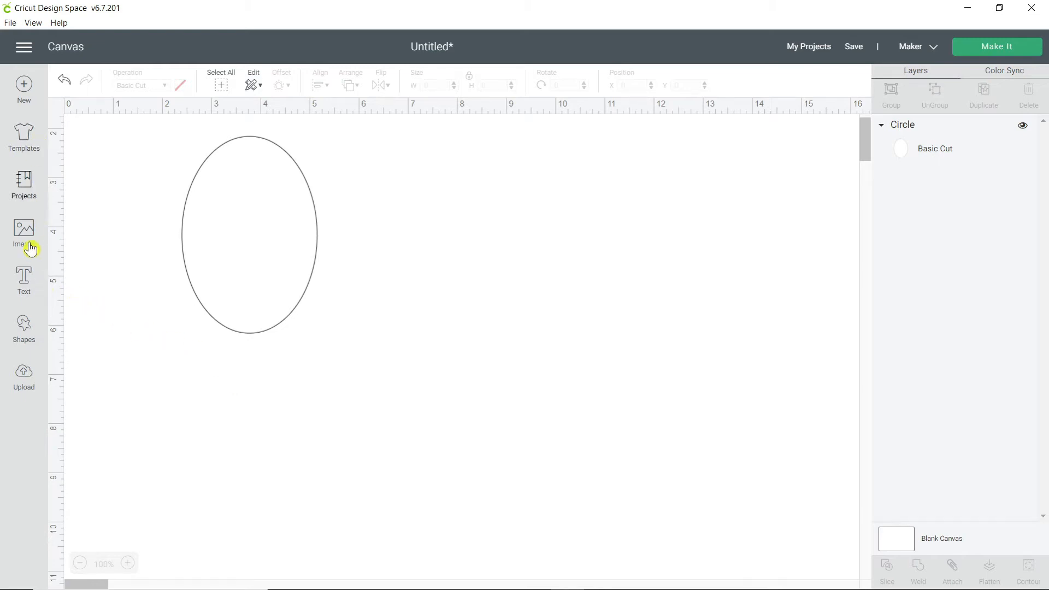
Step: Add a new, empty text object to the canvas
{"action": "left_click", "coordinate": [29, 289]}
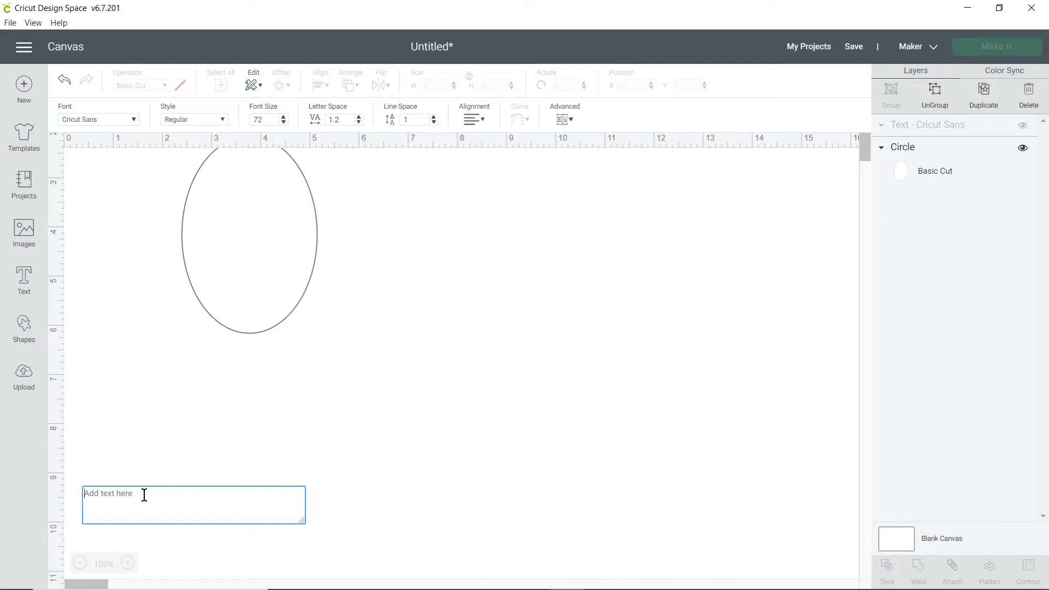
{"action": "type", "text": "Ma"}
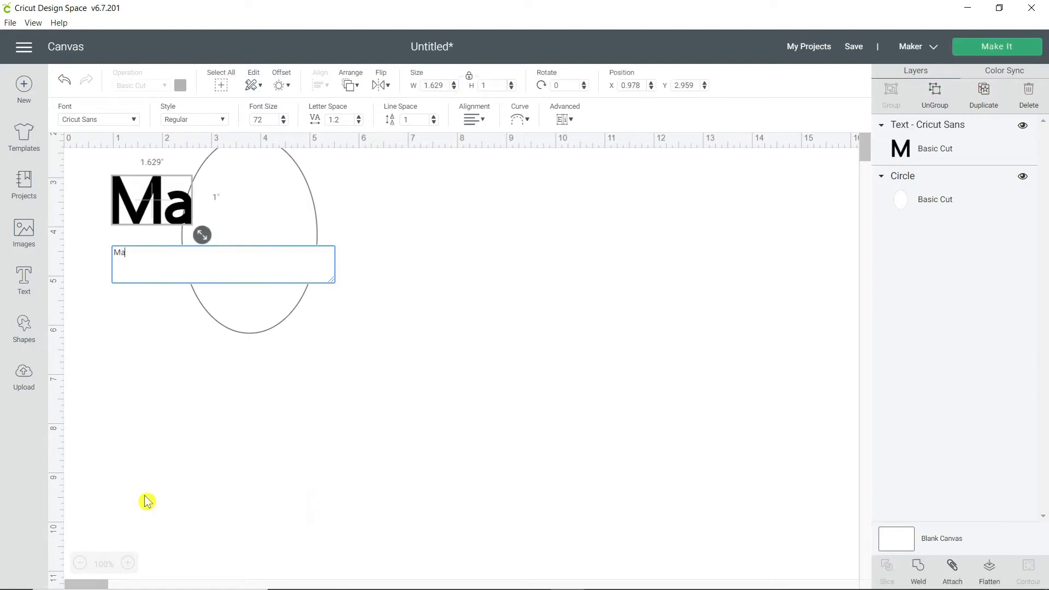
{"action": "type", "text": "ria"}
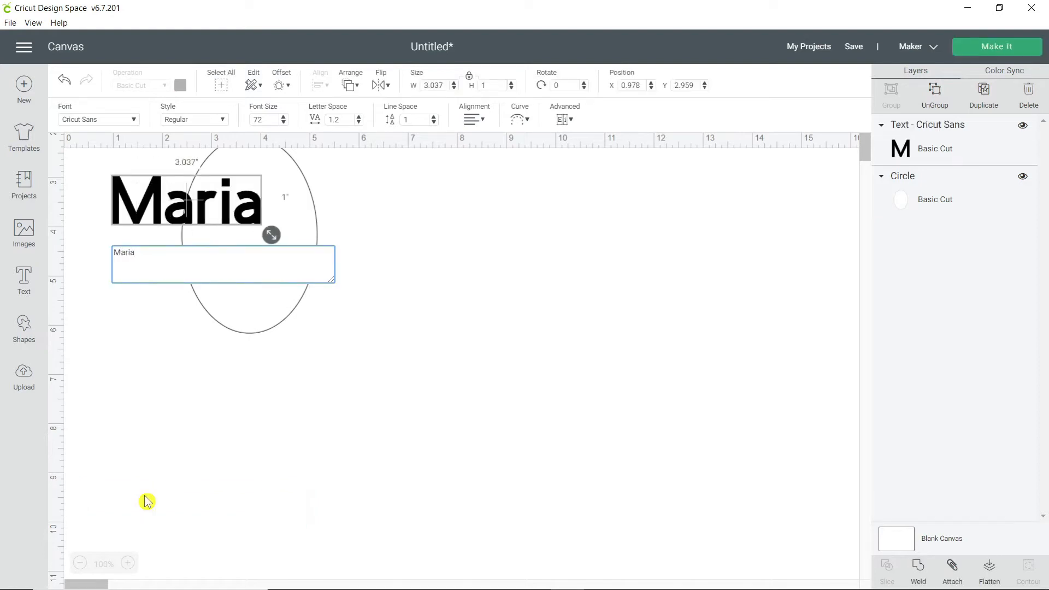
{"action": "type", "text": "h"}
{"action": "key", "text": "BackSpace"}
{"action": "key", "text": "BackSpace"}
{"action": "key", "text": "BackSpace"}
{"action": "key", "text": "BackSpace"}
{"action": "key", "text": "BackSpace"}
{"action": "key", "text": "BackSpace"}
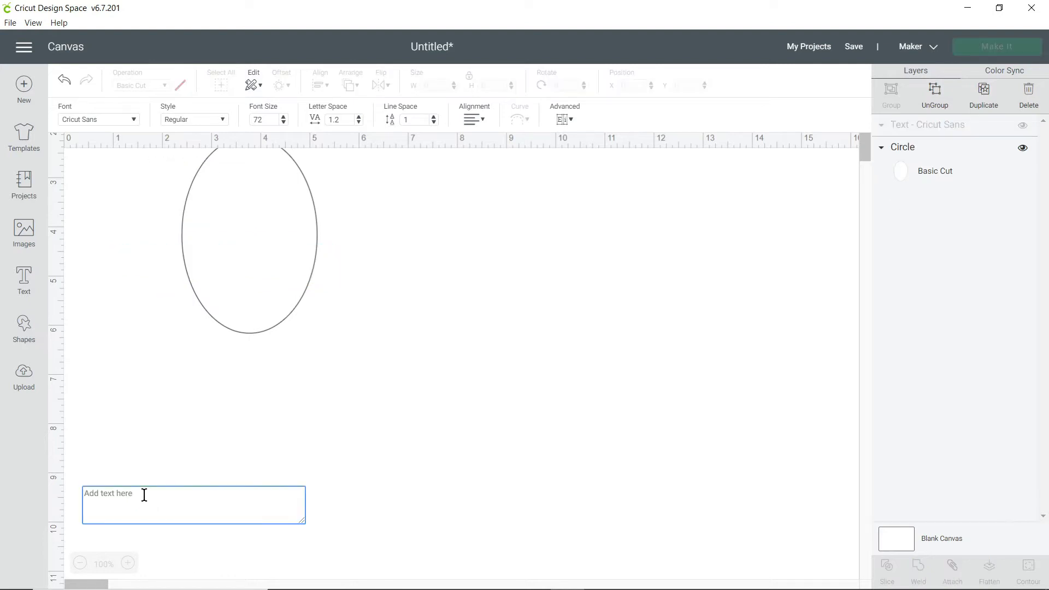
Step: Enter journaling about the pet's week-long visit, ending "so cute when she stood up on her back legs to peek up at me as I was sleeping."
{"action": "type", "text": "Mariah came to stay with us for a week while Debbie was on vacation.  She was so cute when she stood up on her back legs to peek up at me as I was sleeping."}
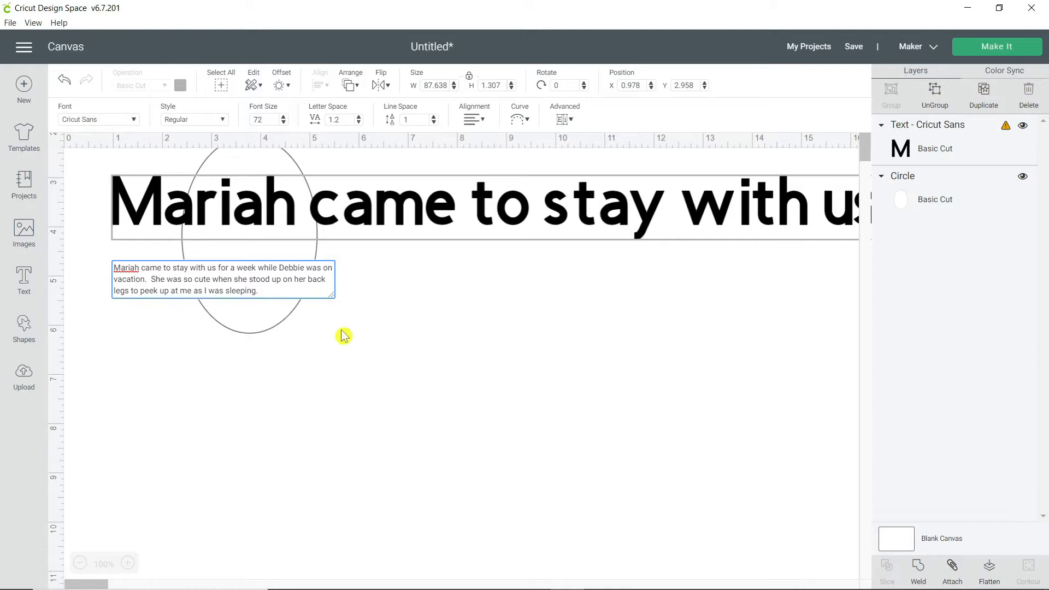
{"action": "left_click", "coordinate": [452, 387]}
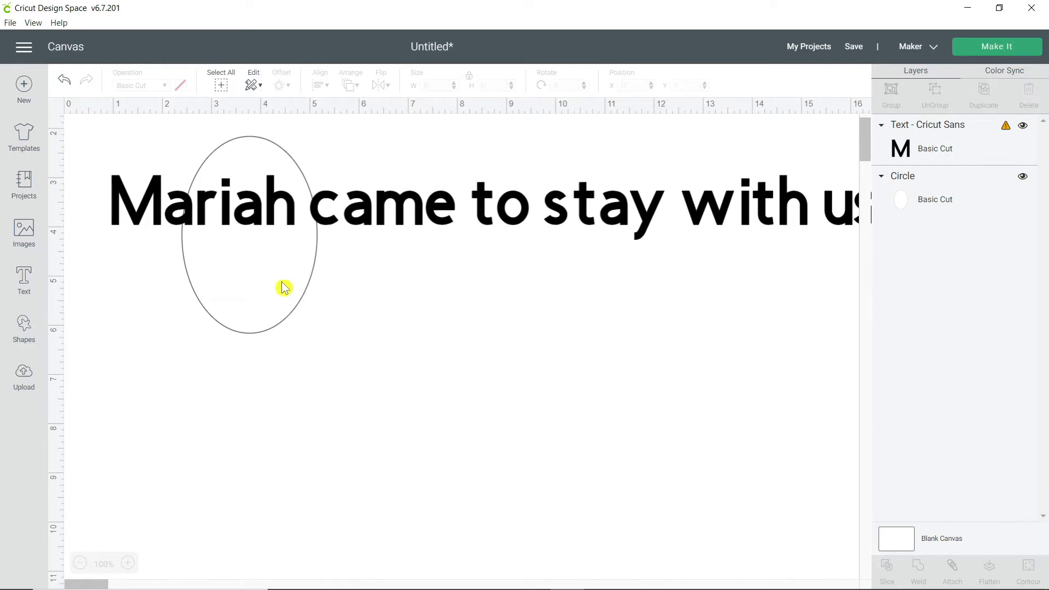
Step: Reopen the journaling text and add a second paragraph after a blank line: "Type in some more journaling."
{"action": "left_click", "coordinate": [156, 214]}
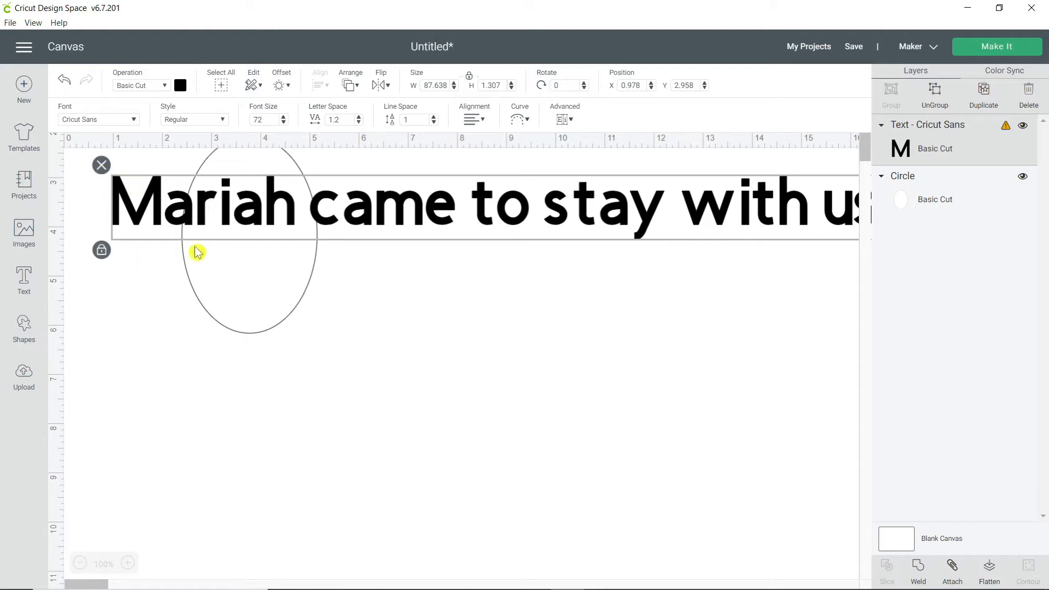
{"action": "double_click", "coordinate": [154, 213]}
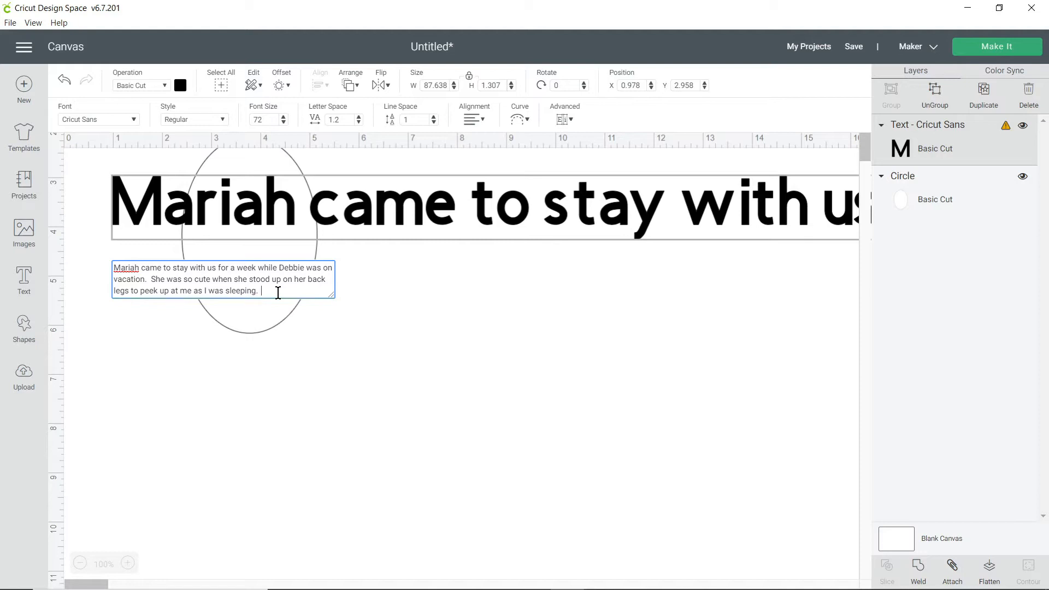
{"action": "key", "text": "Return"}
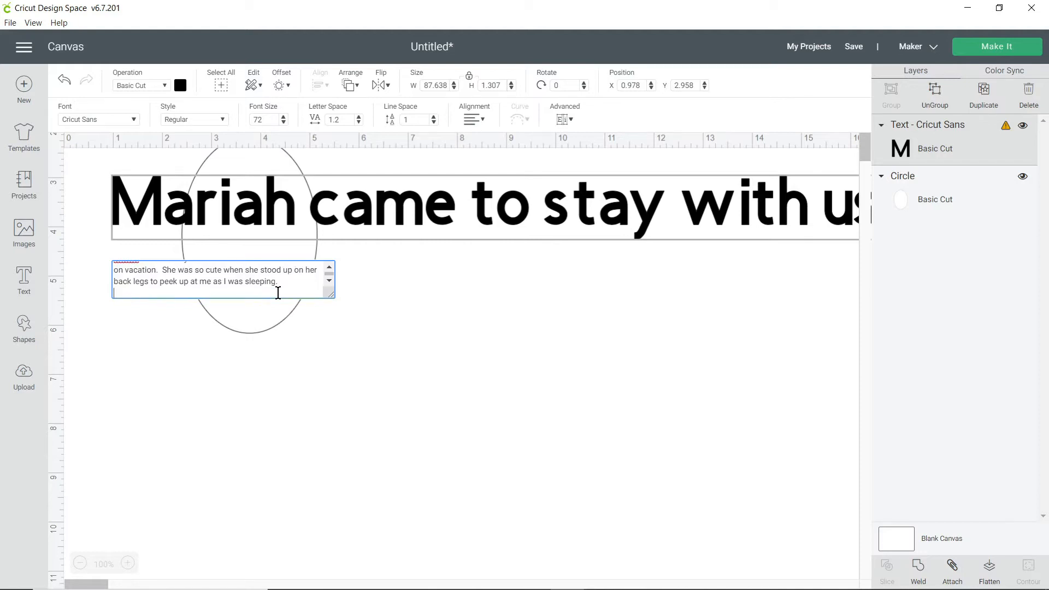
{"action": "key", "text": "BackSpace"}
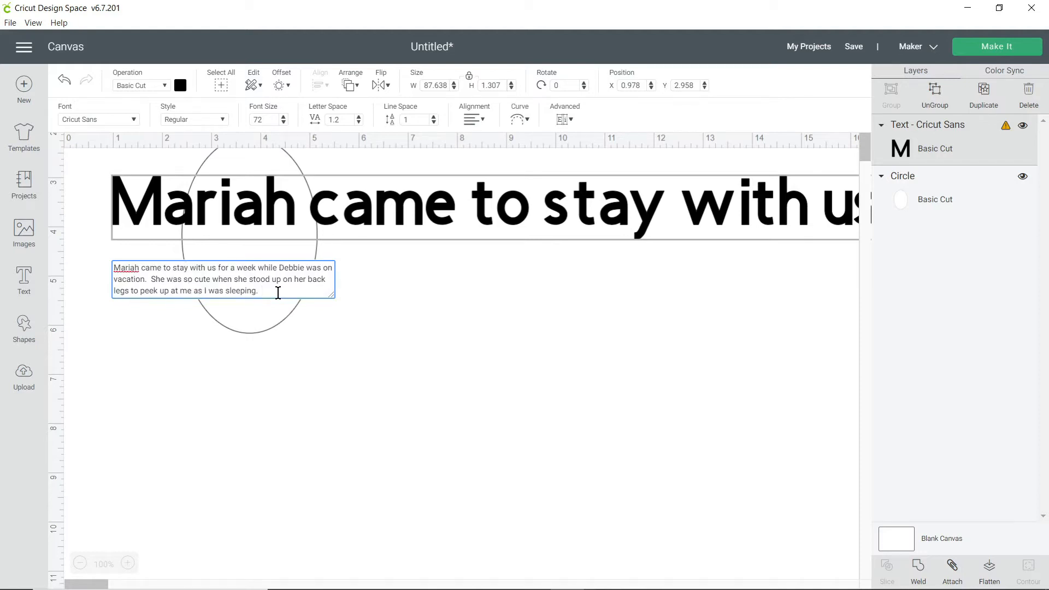
{"action": "key", "text": "Return"}
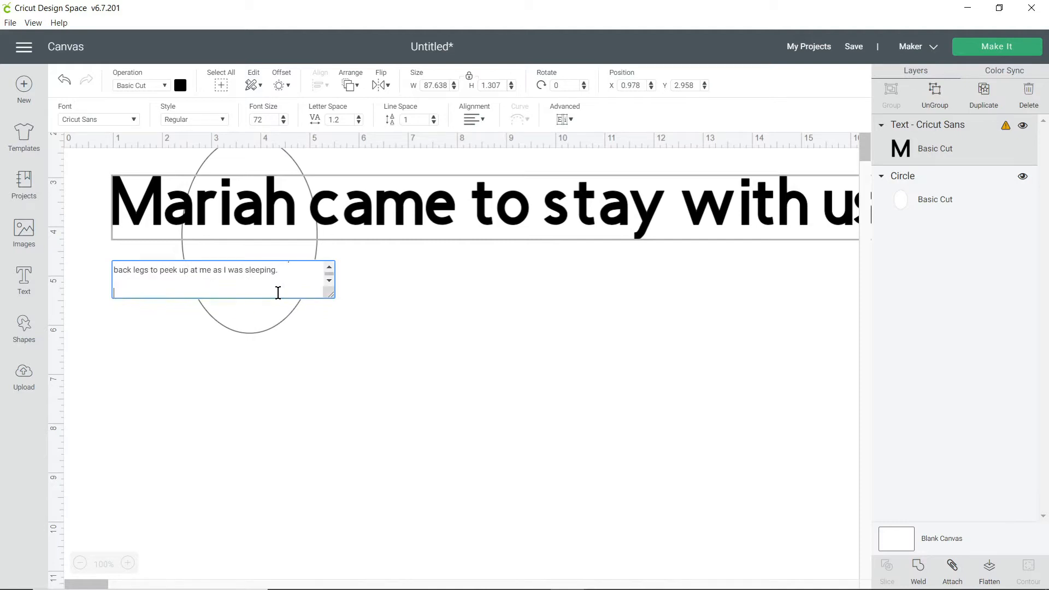
{"action": "type", "text": "Typ"}
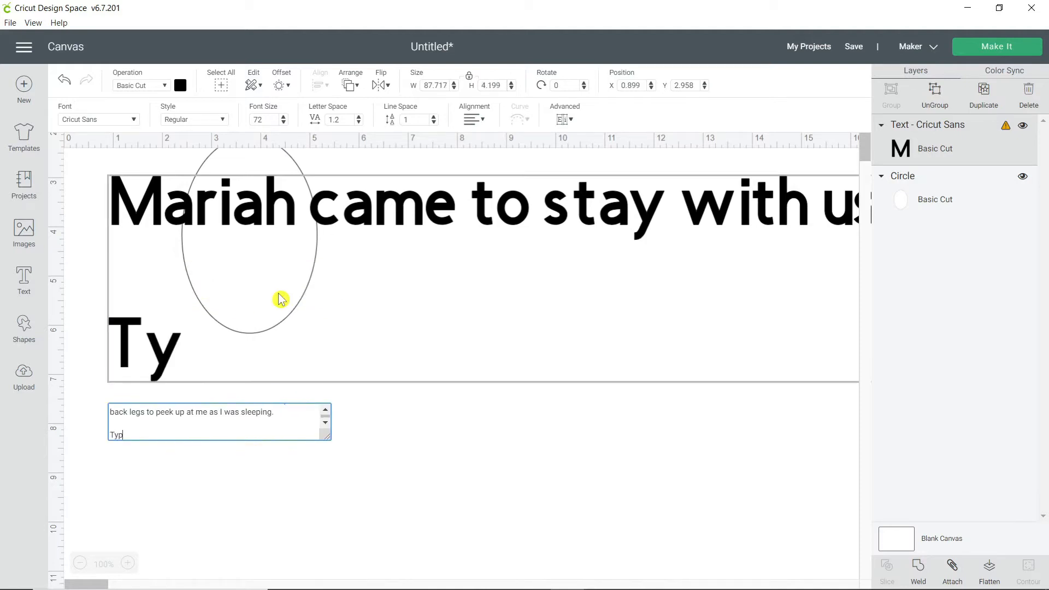
{"action": "type", "text": "e in "}
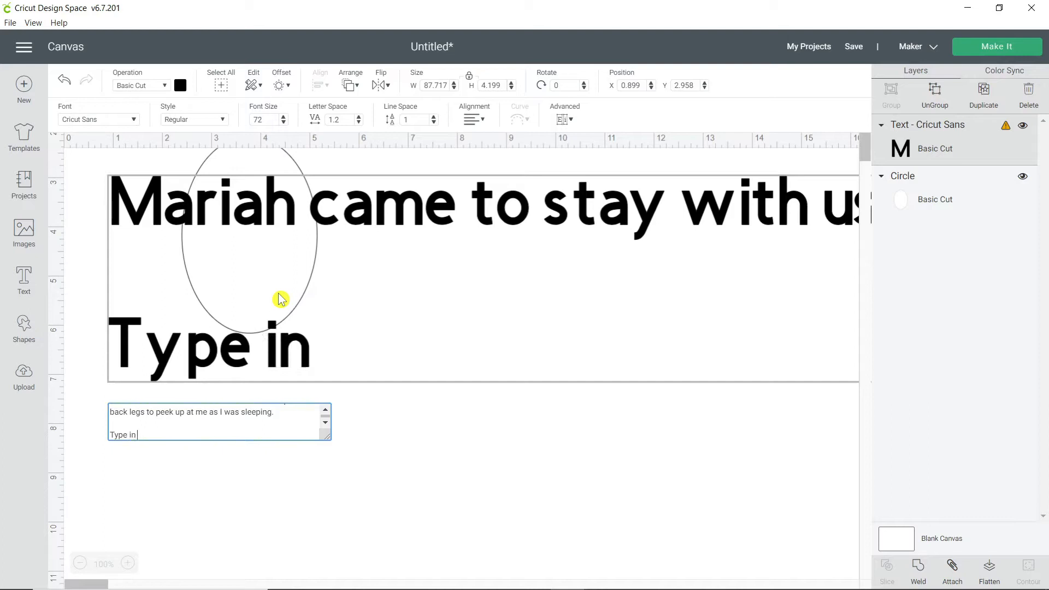
{"action": "type", "text": "some more journaling."}
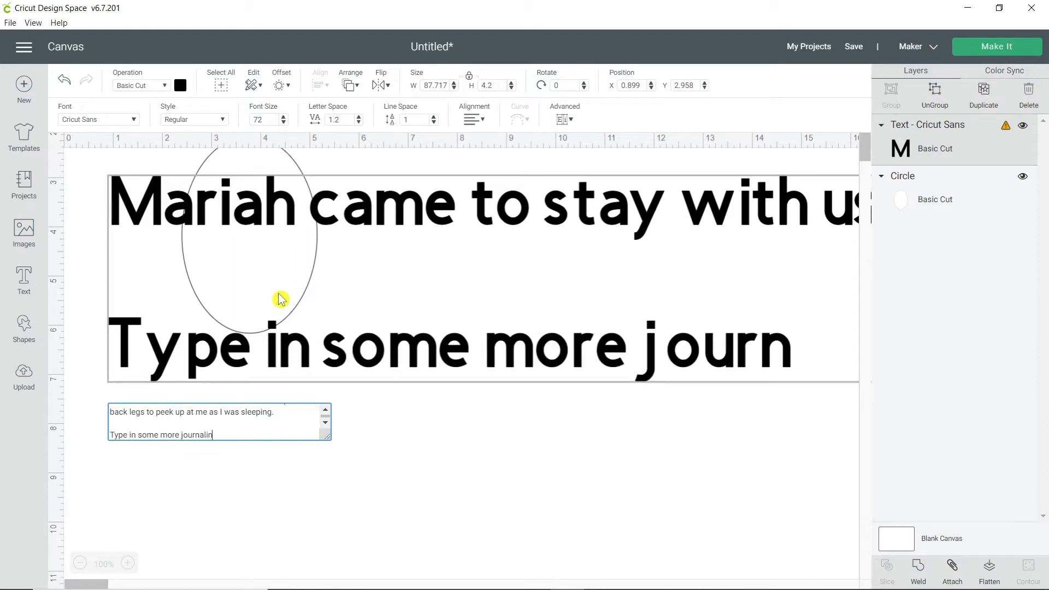
Step: Add the date "May 1, 2021" as a closing line after a blank line, and finish editing the text
{"action": "key", "text": "Return"}
{"action": "key", "text": "Return"}
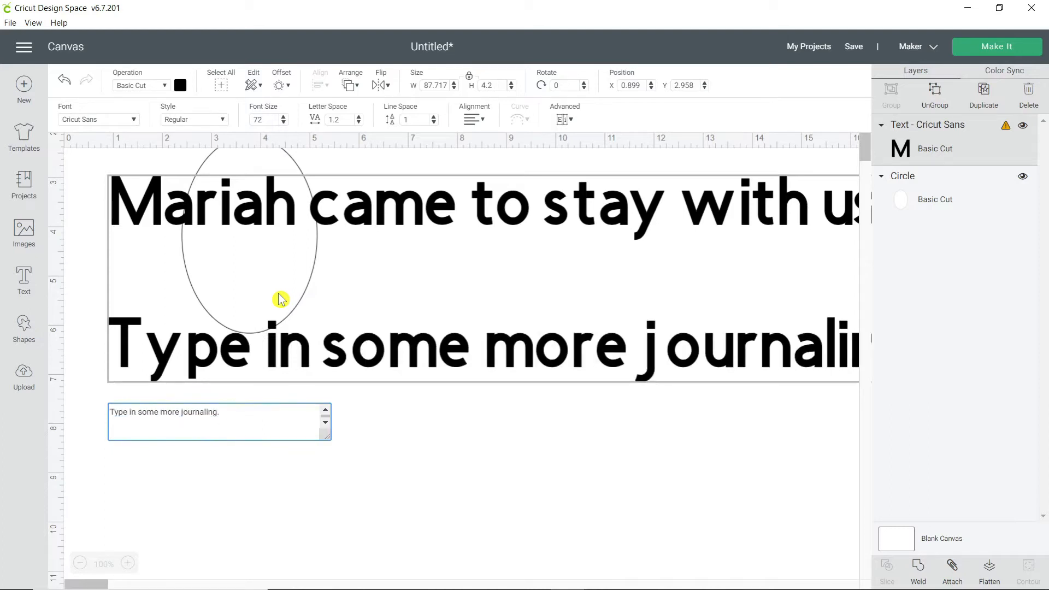
{"action": "type", "text": "May"}
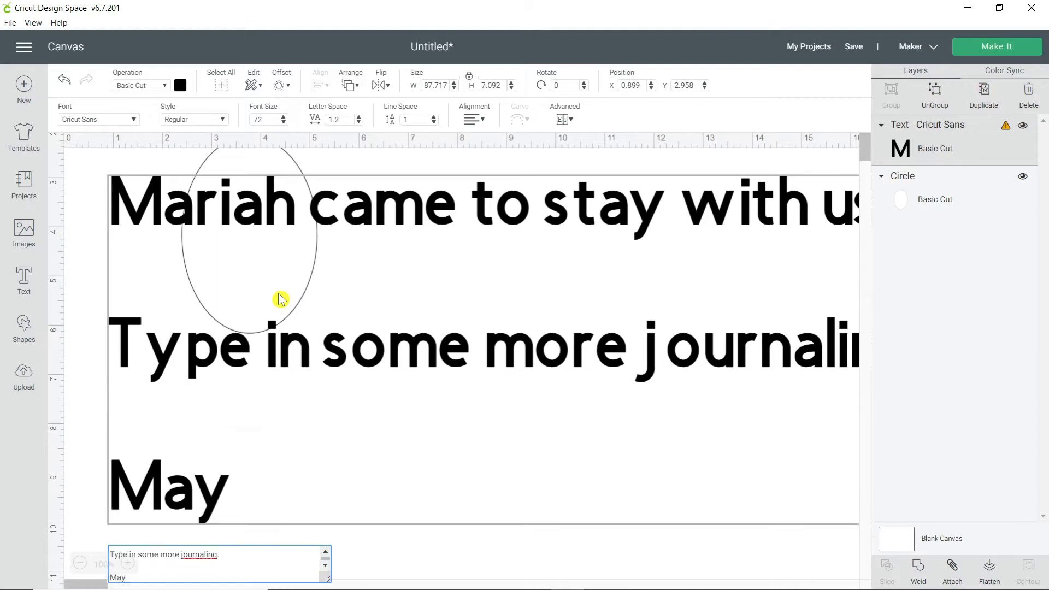
{"action": "type", "text": " 1, 202"}
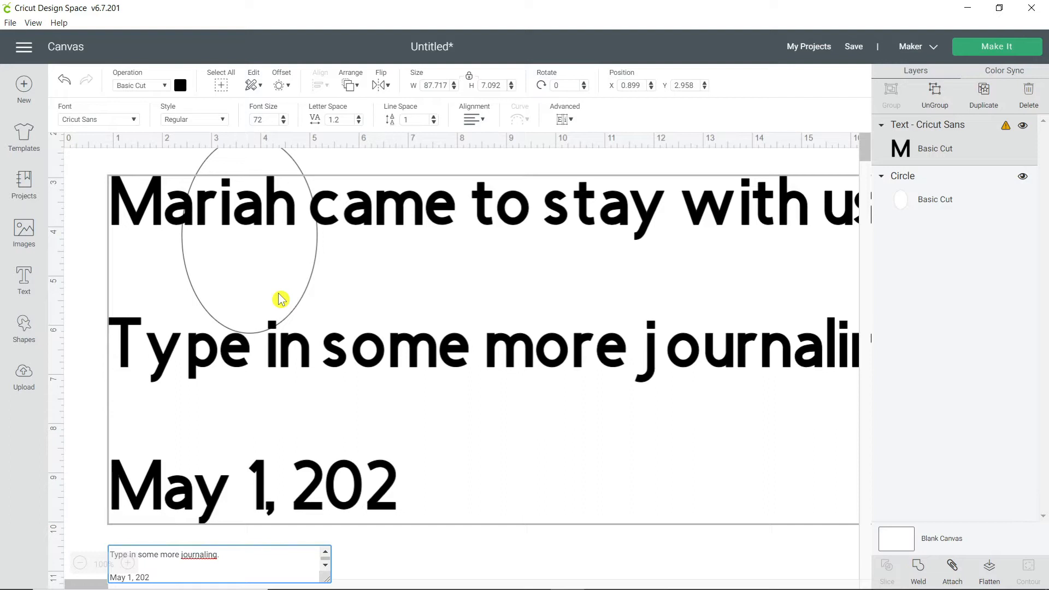
{"action": "type", "text": "1"}
{"action": "key", "text": "Return"}
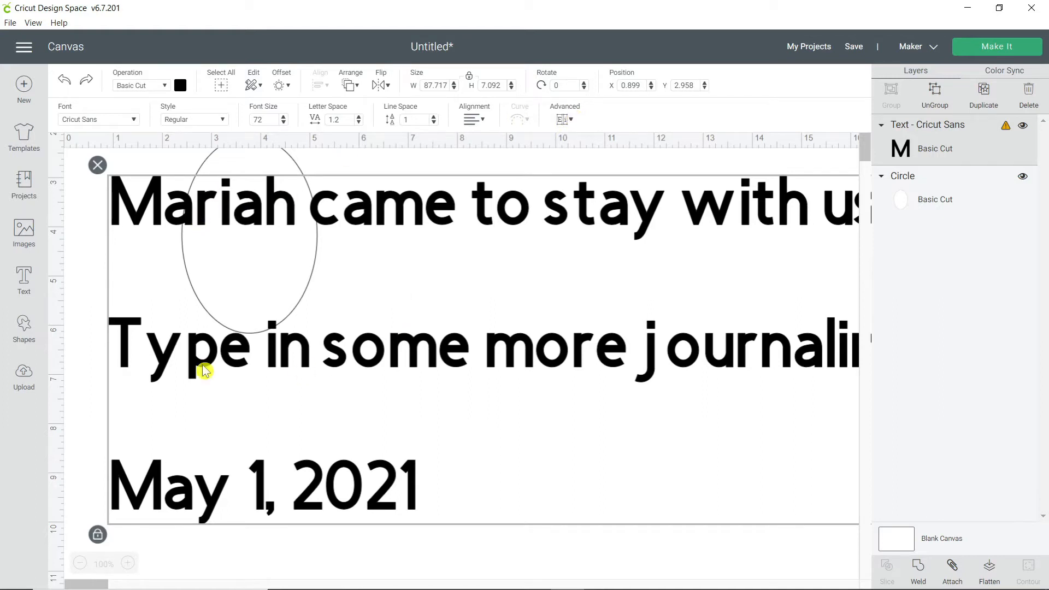
{"action": "left_click", "coordinate": [98, 255]}
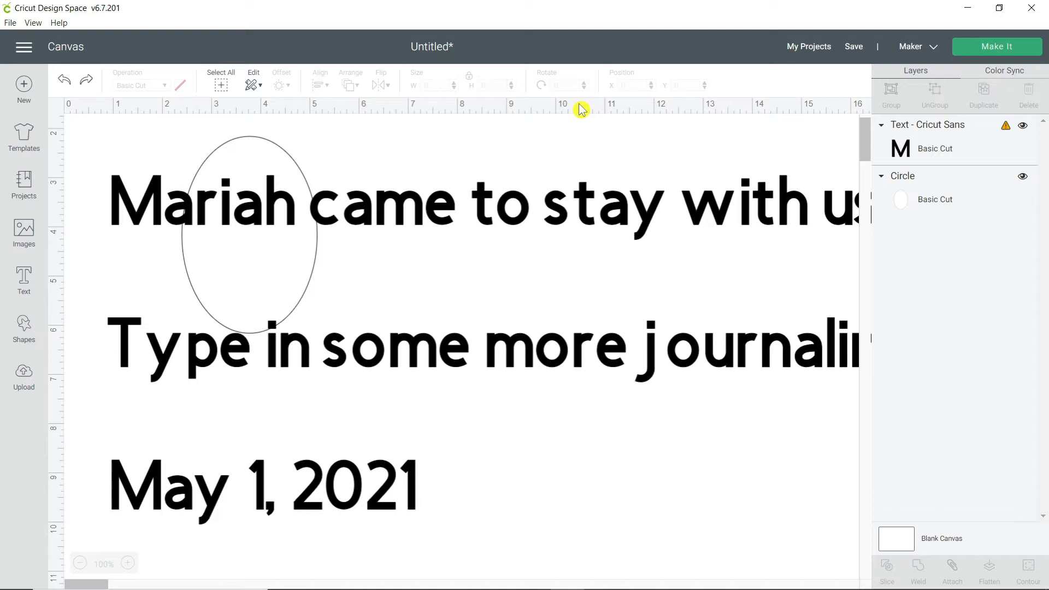
Step: Browse the system, Cricut and full font lists for the journaling text, and filter them to Writing fonts
{"action": "left_click", "coordinate": [147, 208]}
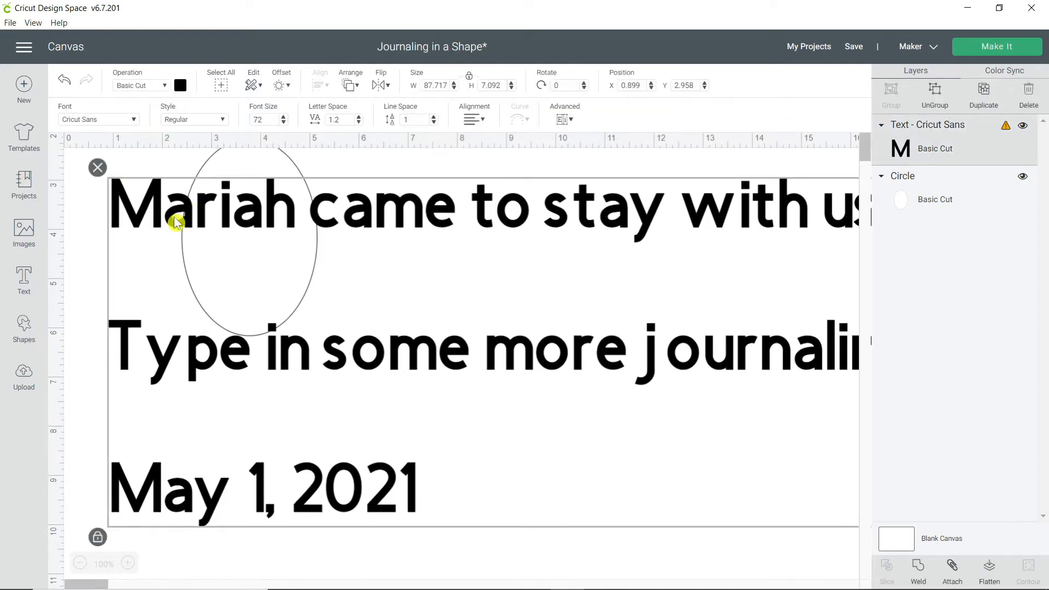
{"action": "left_click", "coordinate": [134, 120]}
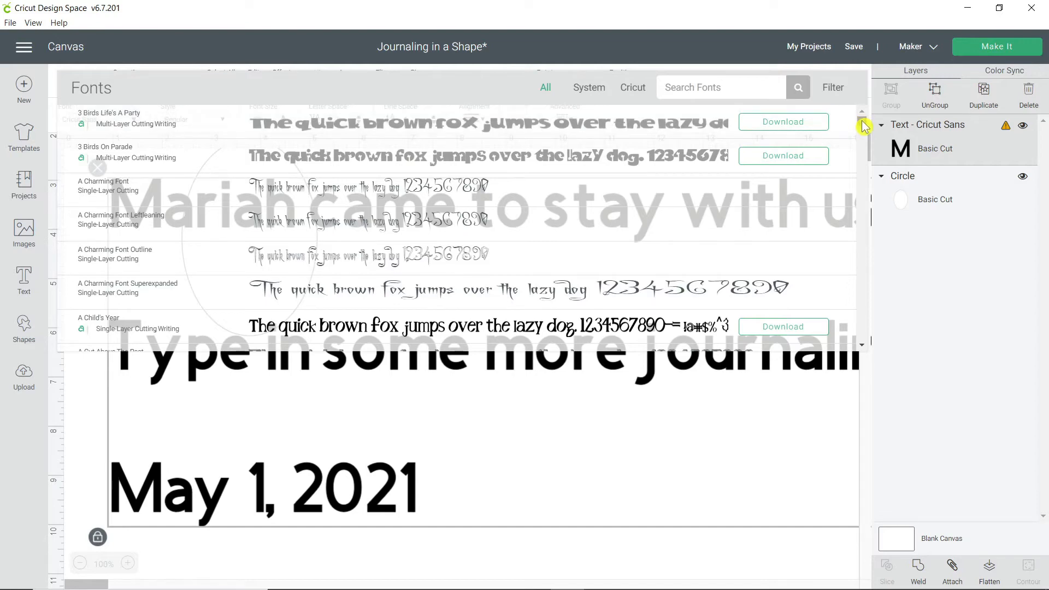
{"action": "mouse_move", "coordinate": [862, 125]}
{"action": "left_mouse_down"}
{"action": "mouse_move", "coordinate": [871, 175]}
{"action": "mouse_move", "coordinate": [871, 122]}
{"action": "left_mouse_up"}
{"action": "left_click", "coordinate": [588, 93]}
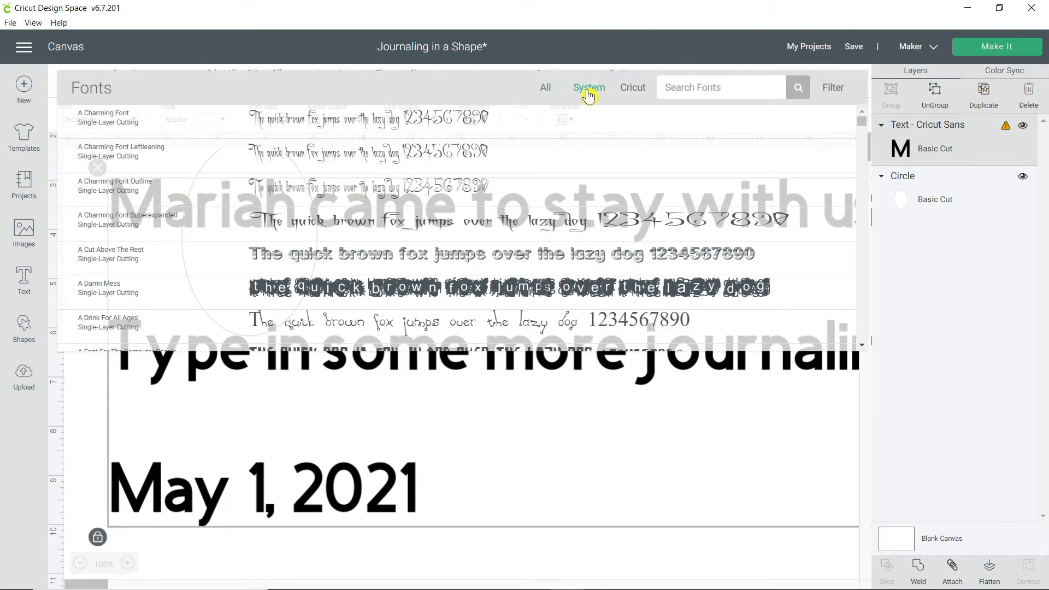
{"action": "left_click", "coordinate": [636, 93]}
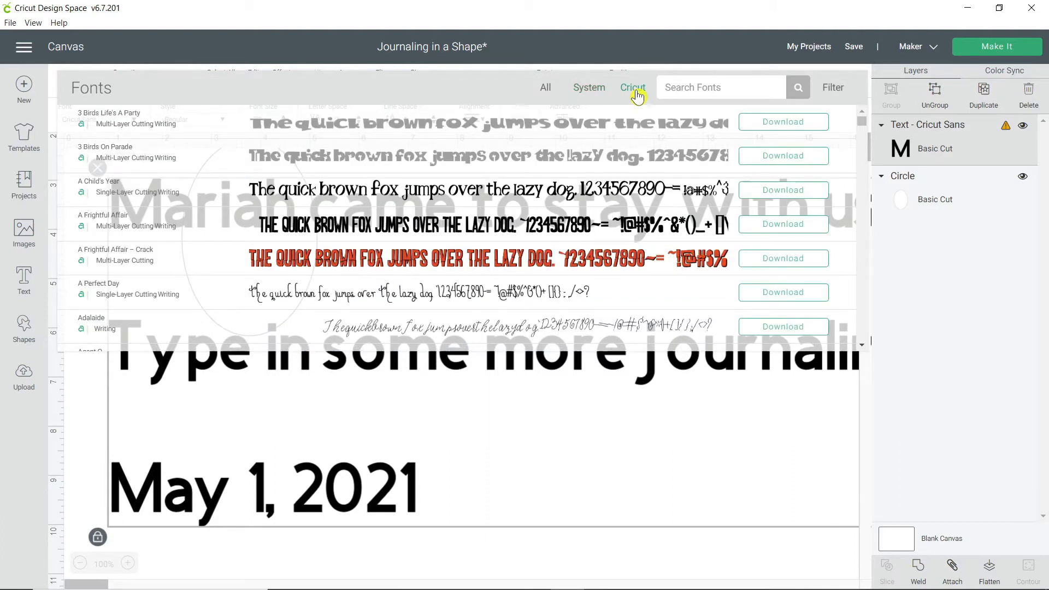
{"action": "left_click", "coordinate": [546, 89]}
{"action": "left_click", "coordinate": [688, 85]}
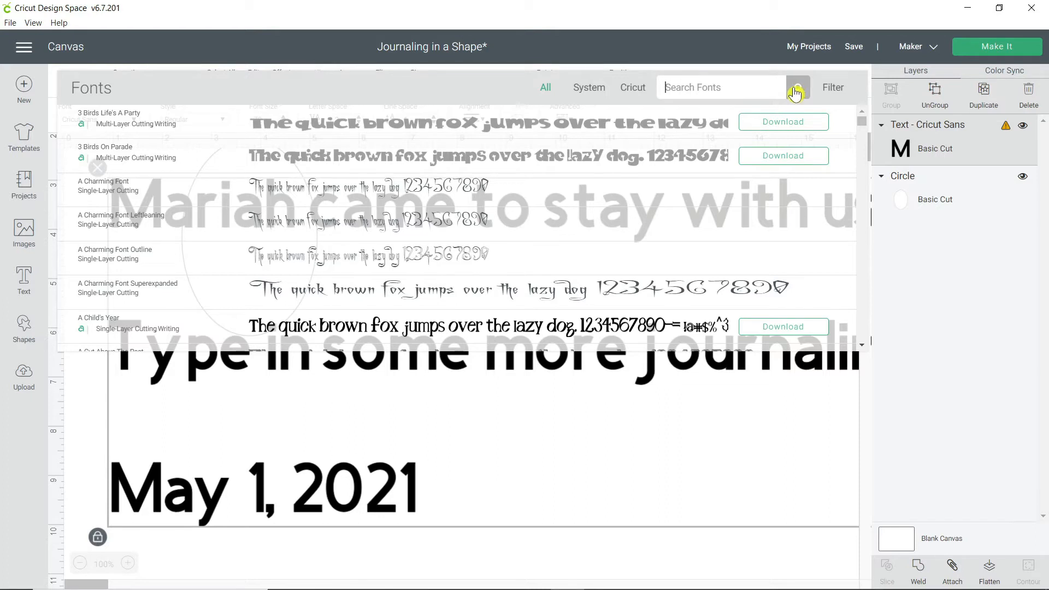
{"action": "left_click", "coordinate": [836, 96]}
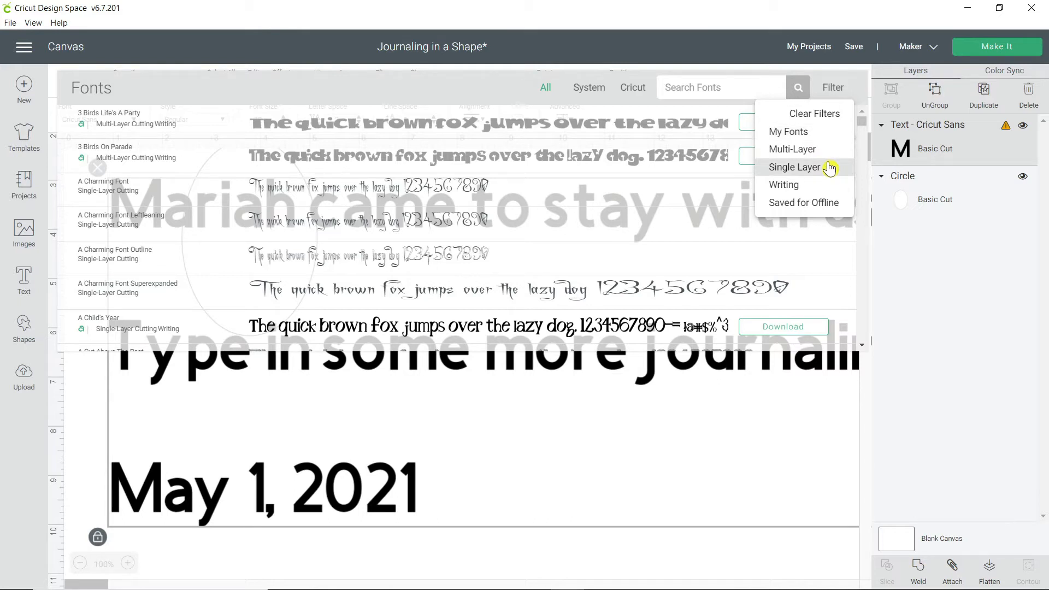
{"action": "left_click", "coordinate": [796, 188]}
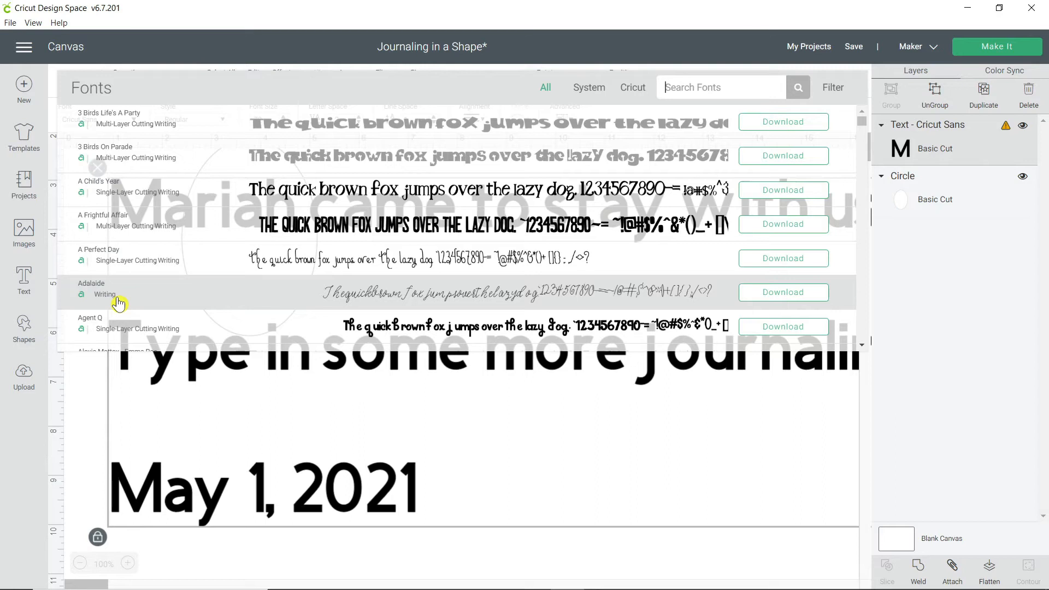
{"action": "scroll", "coordinate": [118, 303], "scroll_direction": "down", "scroll_amount": 1}
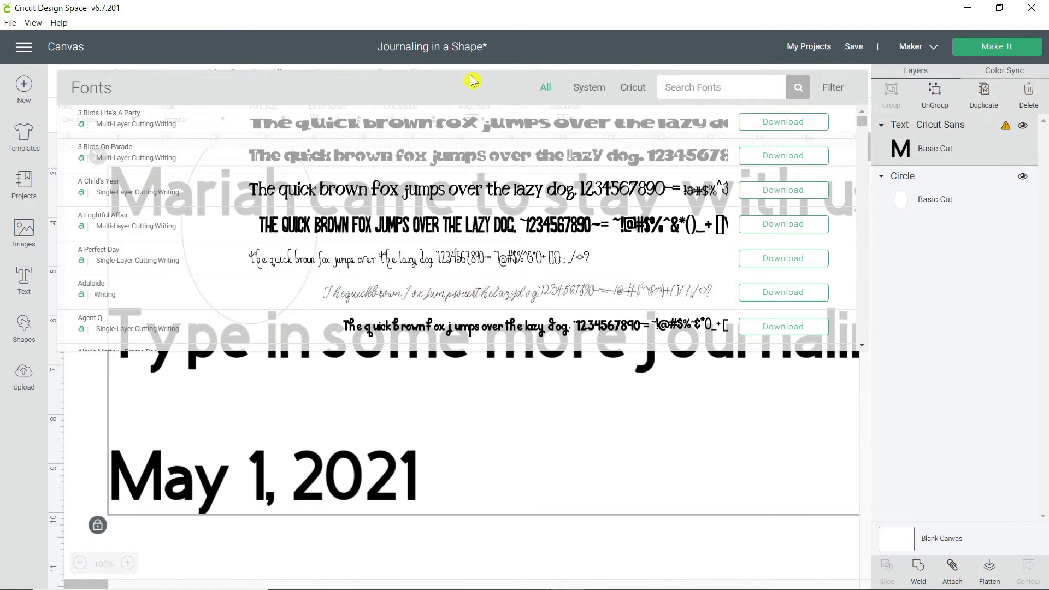
Step: Apply the Sweet Dreams font to the journaling text and set its style to Writing
{"action": "left_click", "coordinate": [691, 86]}
{"action": "type", "text": "sweet dreams"}
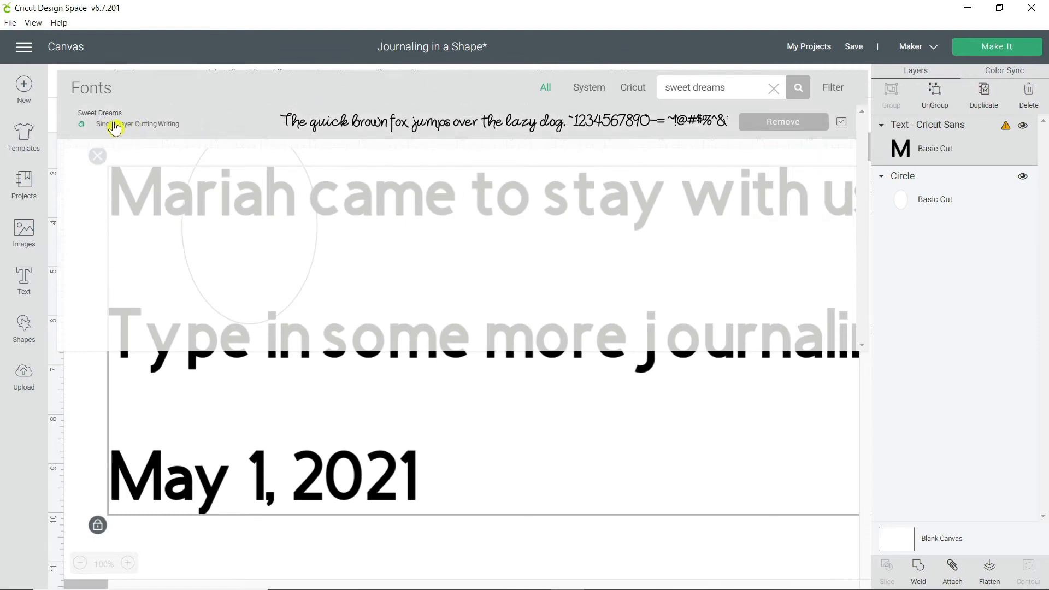
{"action": "left_click", "coordinate": [114, 126]}
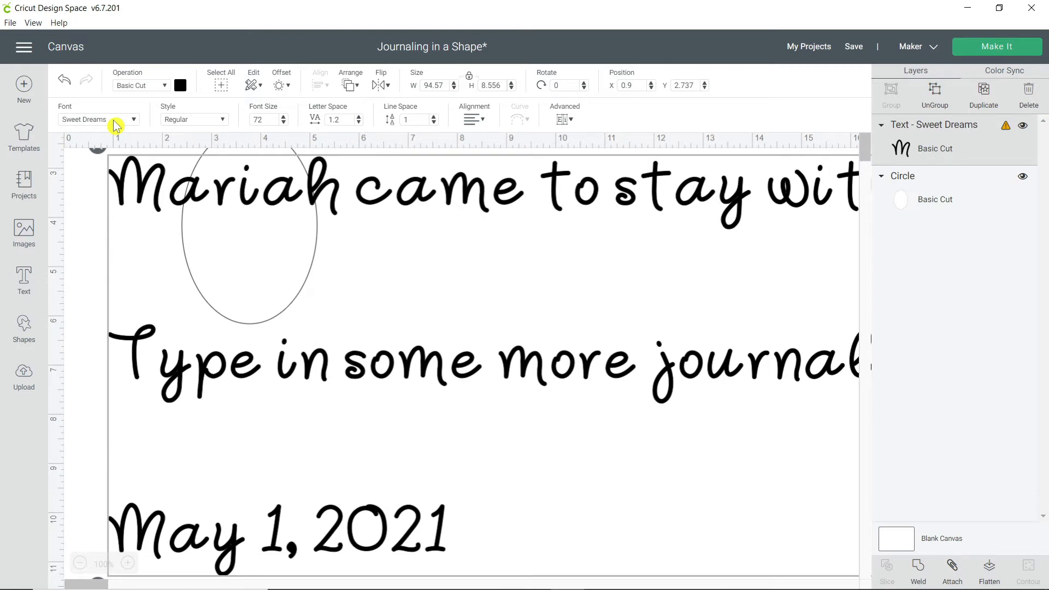
{"action": "left_click", "coordinate": [224, 125]}
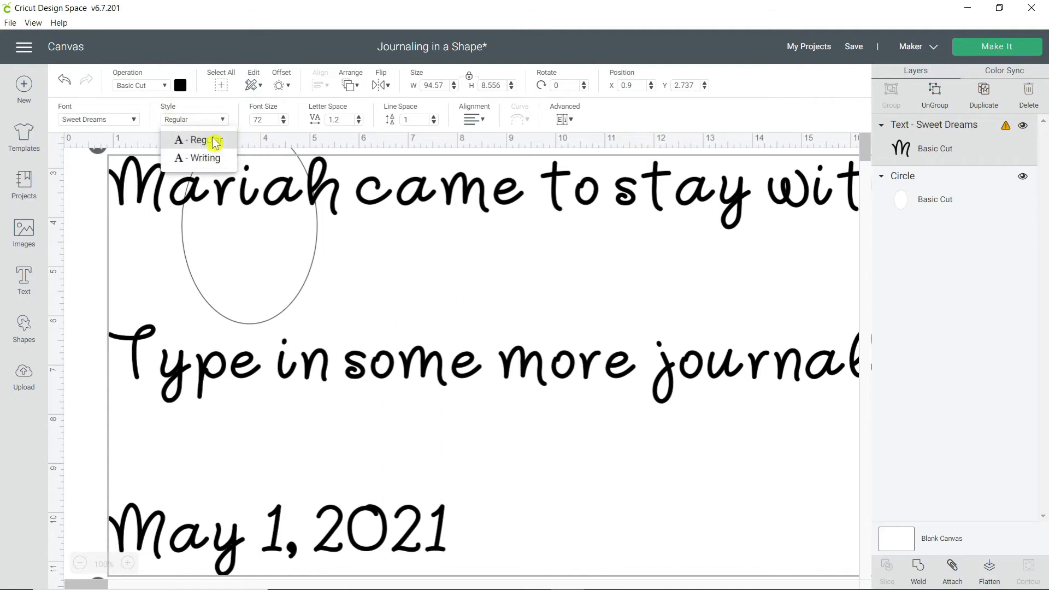
{"action": "left_click", "coordinate": [218, 160]}
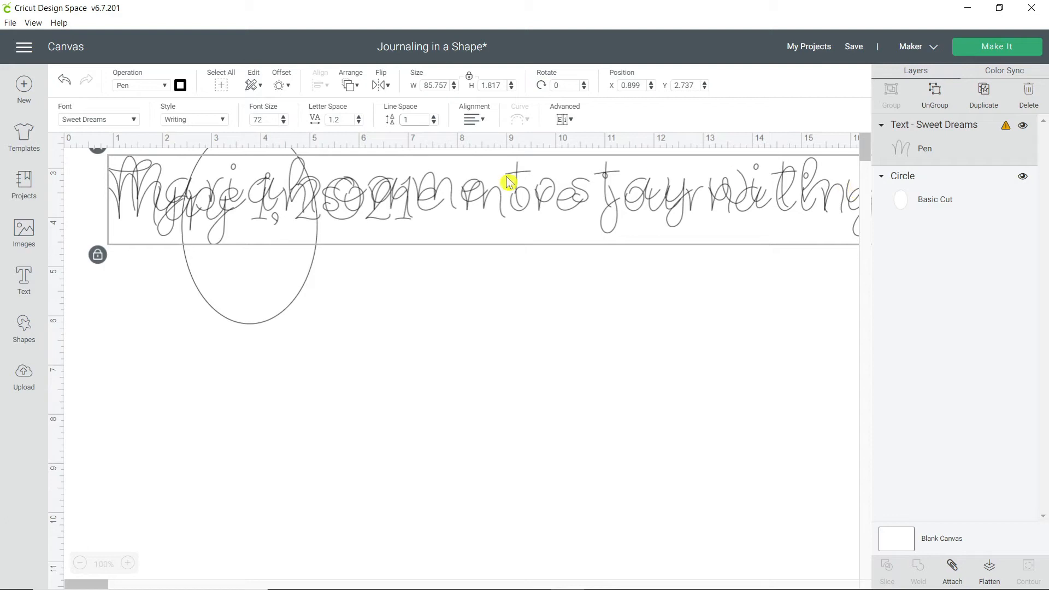
Step: Set the journaling text's font size to 11
{"action": "left_click", "coordinate": [274, 119]}
{"action": "key", "text": "BackSpace"}
{"action": "key", "text": "BackSpace"}
{"action": "type", "text": "11"}
{"action": "key", "text": "Return"}
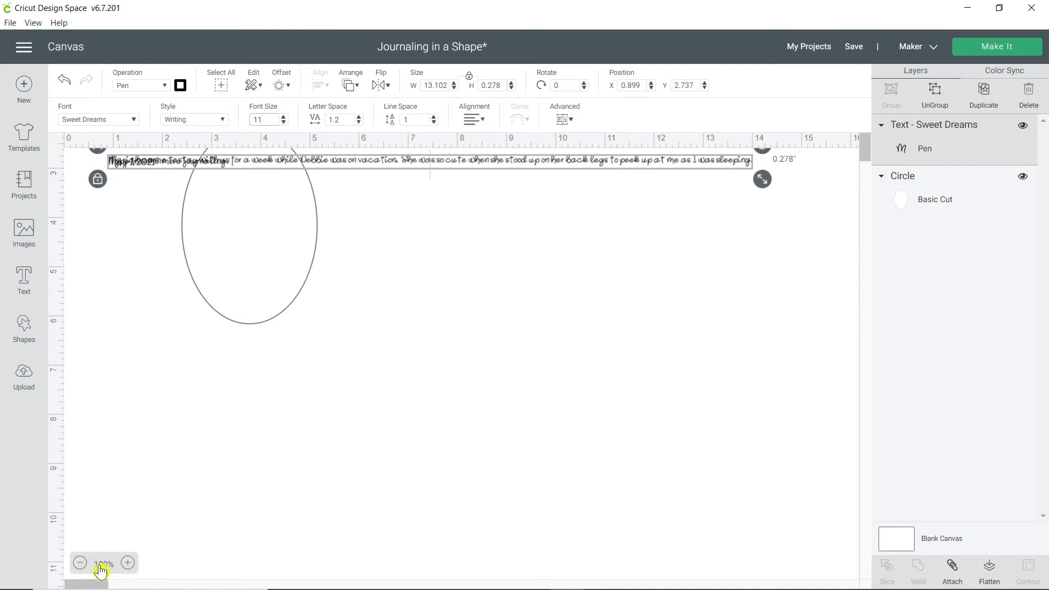
Step: Increase the journaling text's line spacing to 8
{"action": "left_click", "coordinate": [128, 565]}
{"action": "left_click", "coordinate": [127, 565]}
{"action": "left_click", "coordinate": [127, 565]}
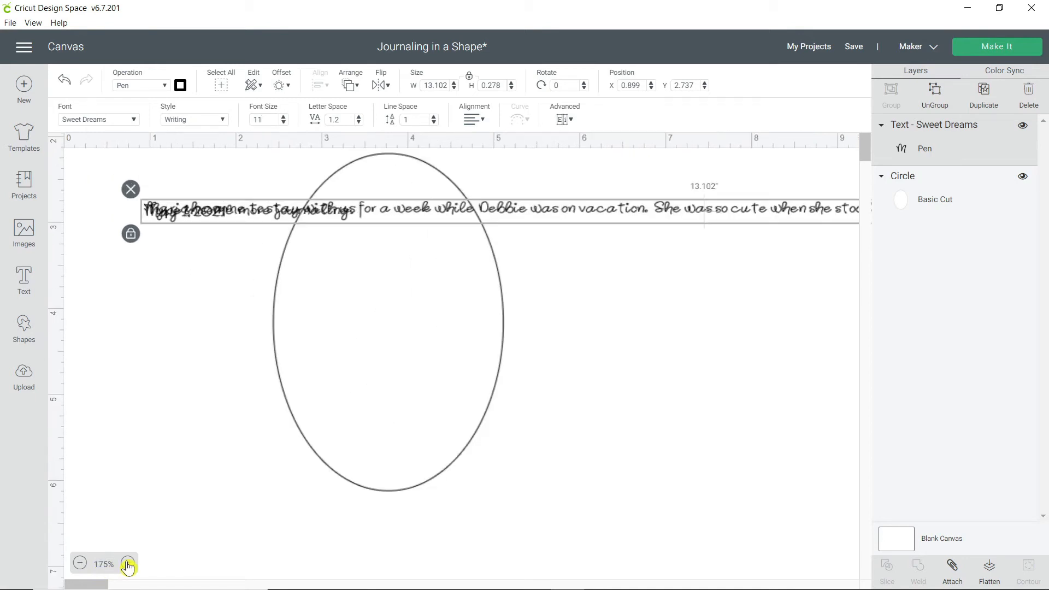
{"action": "left_click", "coordinate": [127, 565]}
{"action": "left_click", "coordinate": [127, 565]}
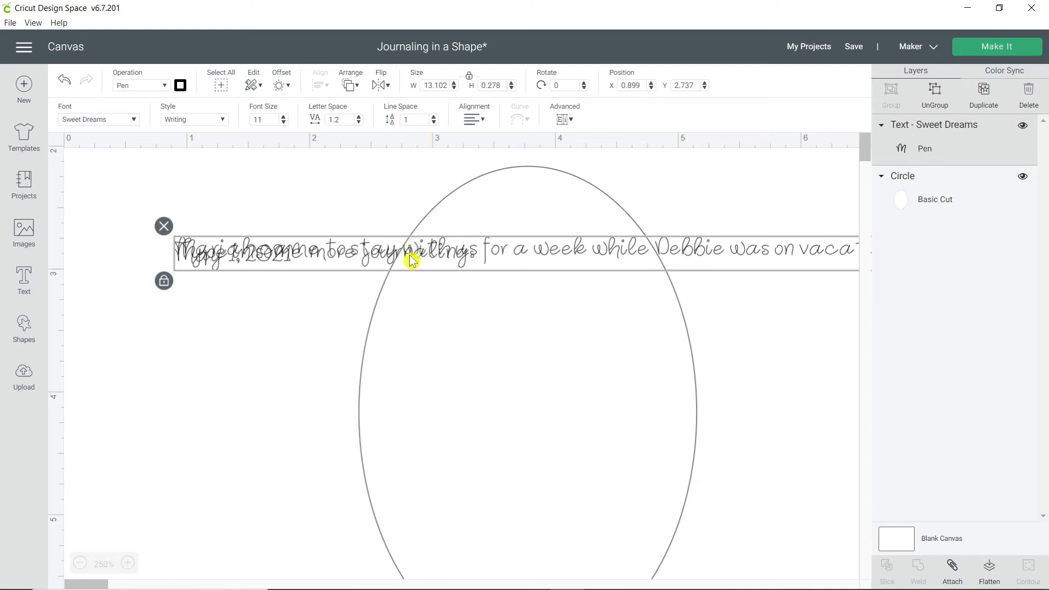
{"action": "left_click", "coordinate": [434, 116]}
{"action": "left_click", "coordinate": [434, 116]}
{"action": "left_click", "coordinate": [435, 117]}
{"action": "left_click", "coordinate": [435, 117]}
{"action": "left_click", "coordinate": [434, 117]}
{"action": "left_click", "coordinate": [434, 117]}
{"action": "left_click", "coordinate": [434, 117]}
{"action": "left_click", "coordinate": [427, 119]}
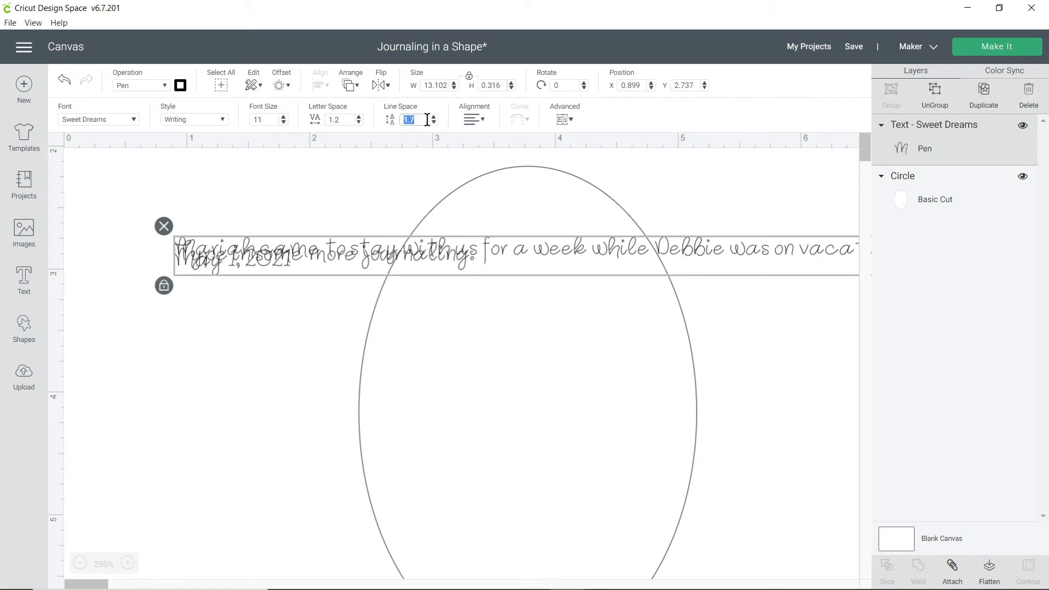
{"action": "type", "text": "3"}
{"action": "key", "text": "Return"}
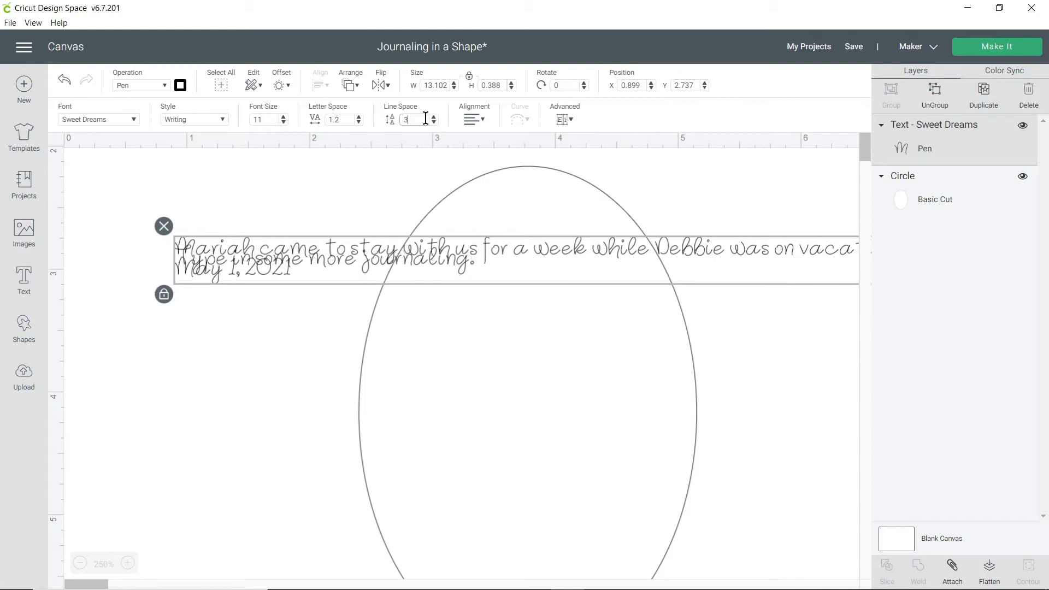
{"action": "key", "text": "BackSpace"}
{"action": "type", "text": "8"}
{"action": "key", "text": "Return"}
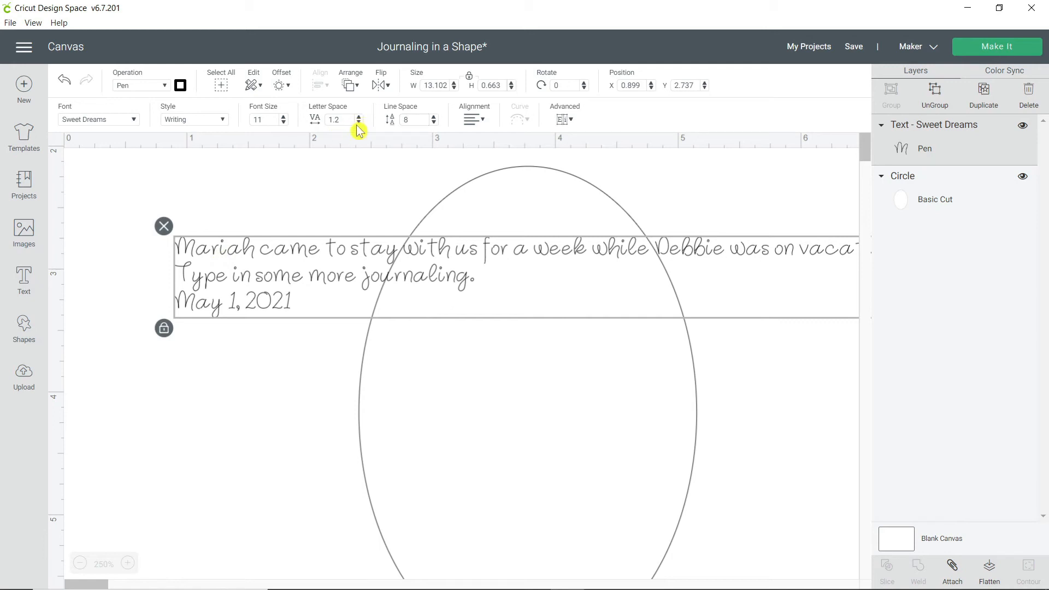
Step: Tighten the journaling text's letter spacing to -0.2
{"action": "left_click", "coordinate": [359, 122]}
{"action": "left_click", "coordinate": [358, 123]}
{"action": "left_click", "coordinate": [358, 122]}
{"action": "left_click", "coordinate": [359, 122]}
{"action": "left_click", "coordinate": [359, 122]}
{"action": "left_click", "coordinate": [358, 122]}
{"action": "left_click", "coordinate": [359, 122]}
{"action": "left_click", "coordinate": [358, 122]}
{"action": "left_click", "coordinate": [359, 122]}
{"action": "left_click", "coordinate": [358, 122]}
{"action": "left_click", "coordinate": [358, 122]}
{"action": "left_click", "coordinate": [359, 122]}
{"action": "left_click", "coordinate": [359, 123]}
{"action": "left_click", "coordinate": [358, 123]}
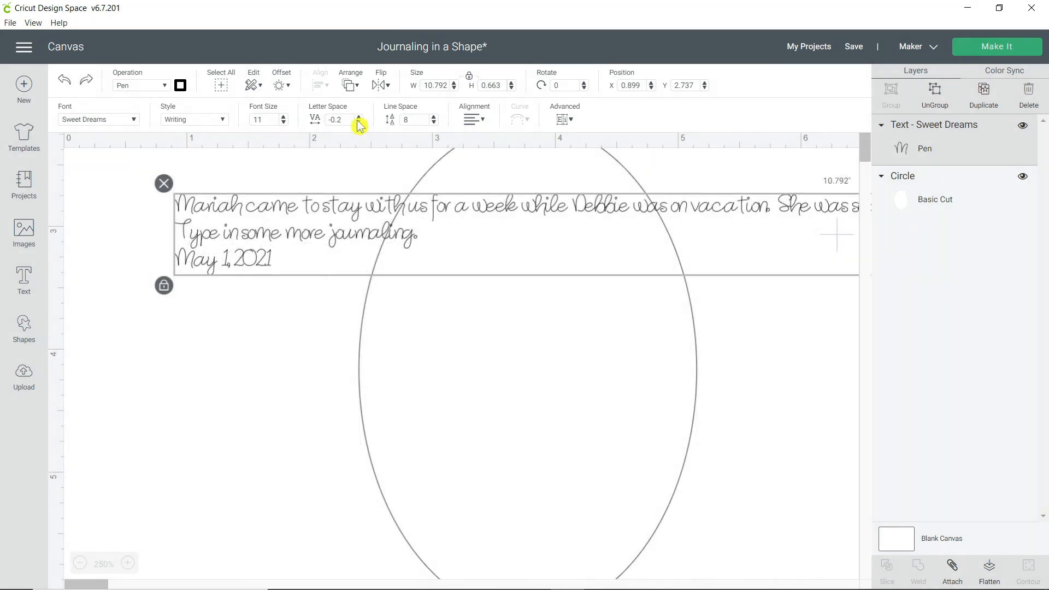
Step: Move the journaling text over the oval and break its first paragraph after "with us", "was on", "cute when" and "back legs to"
{"action": "left_click_drag", "start_coordinate": [192, 208], "coordinate": [416, 248]}
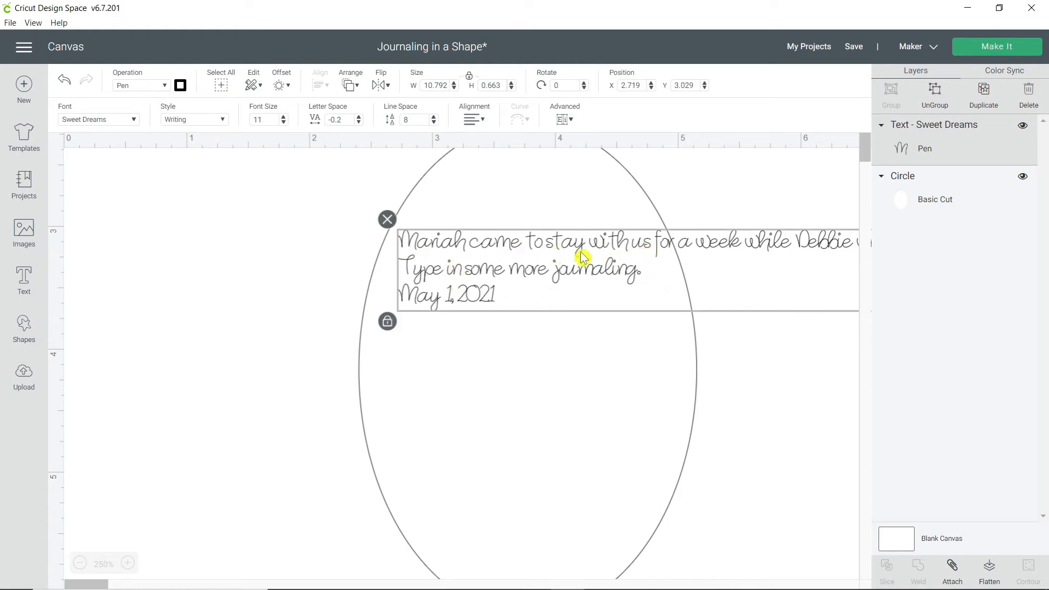
{"action": "double_click", "coordinate": [488, 253]}
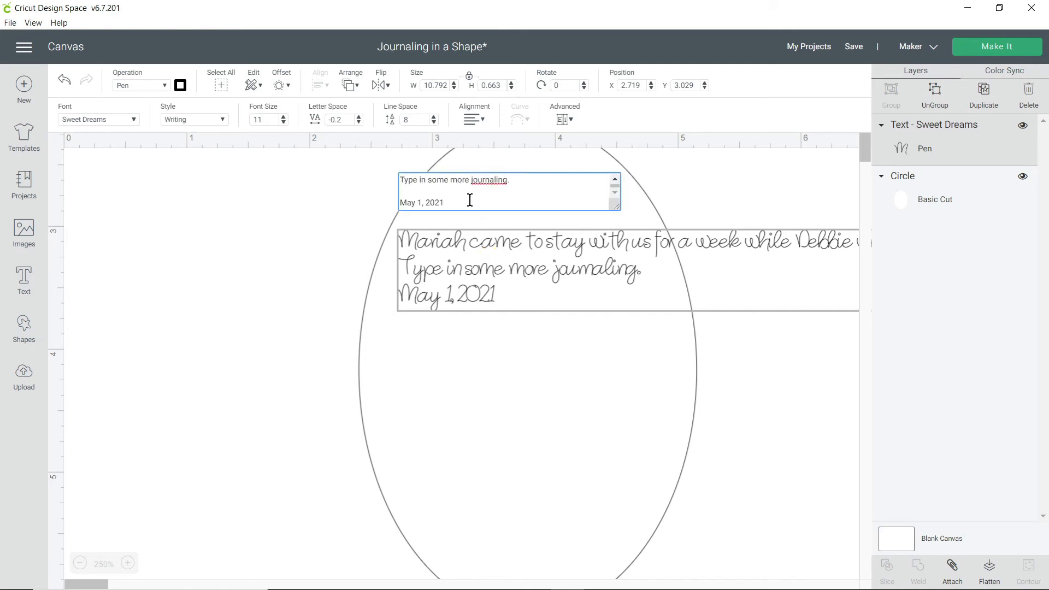
{"action": "scroll", "coordinate": [470, 200], "scroll_direction": "up", "scroll_amount": 2}
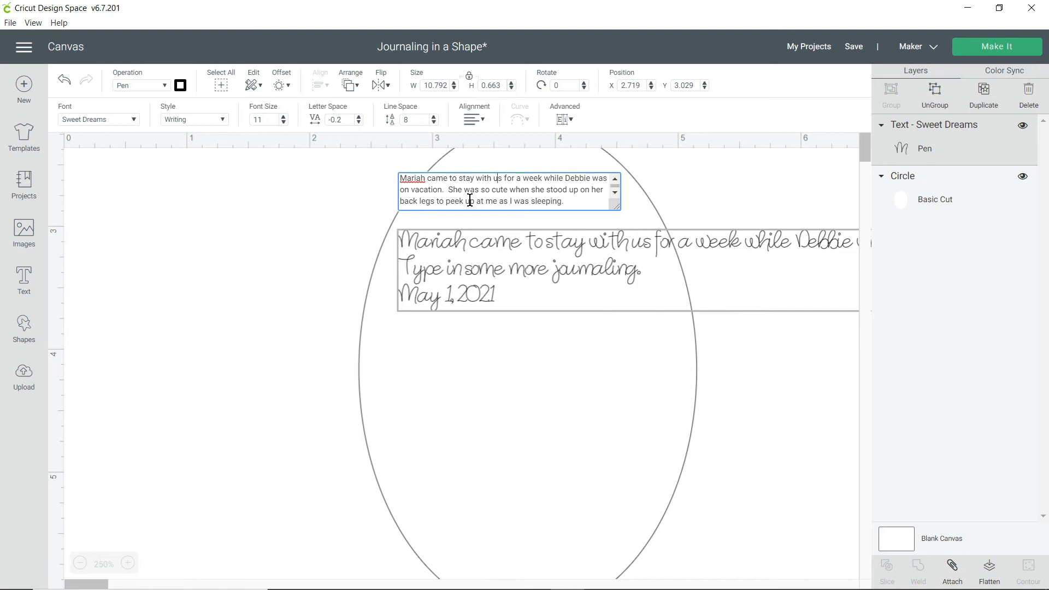
{"action": "key", "text": "Left"}
{"action": "key", "text": "Return"}
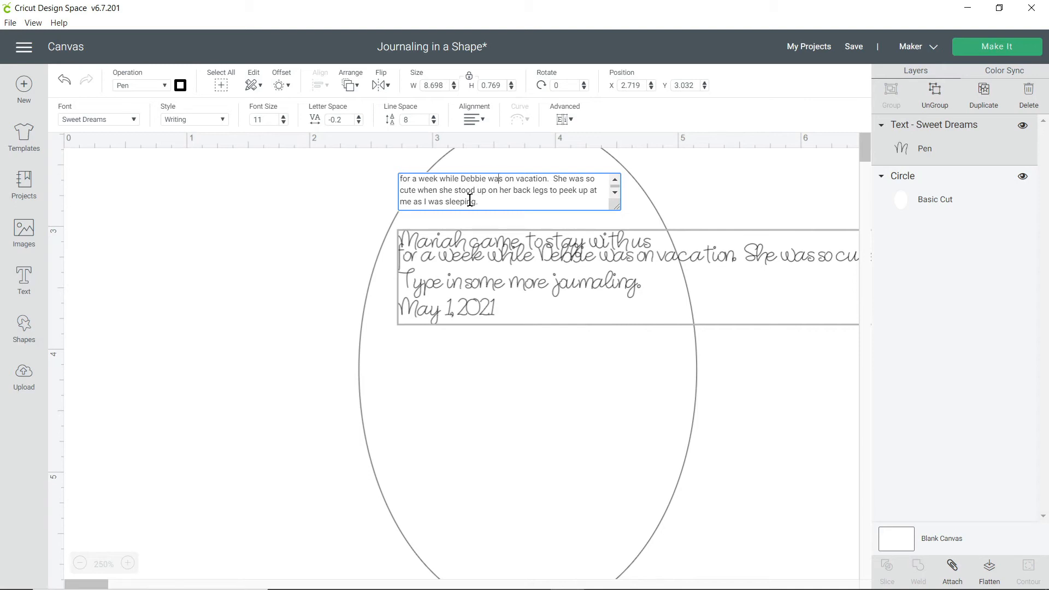
{"action": "key", "text": "Return"}
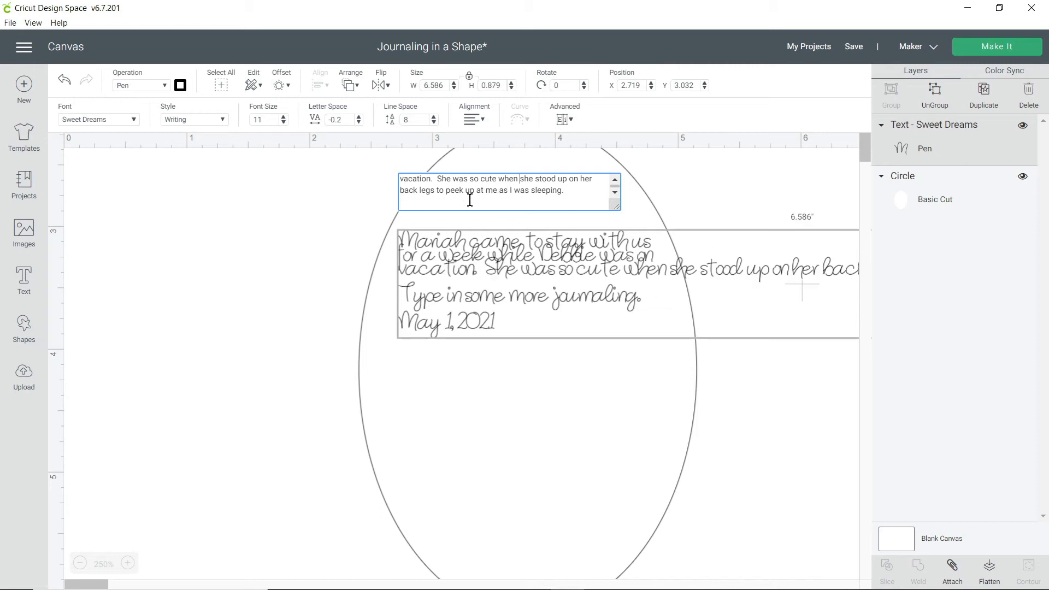
{"action": "key", "text": "Return"}
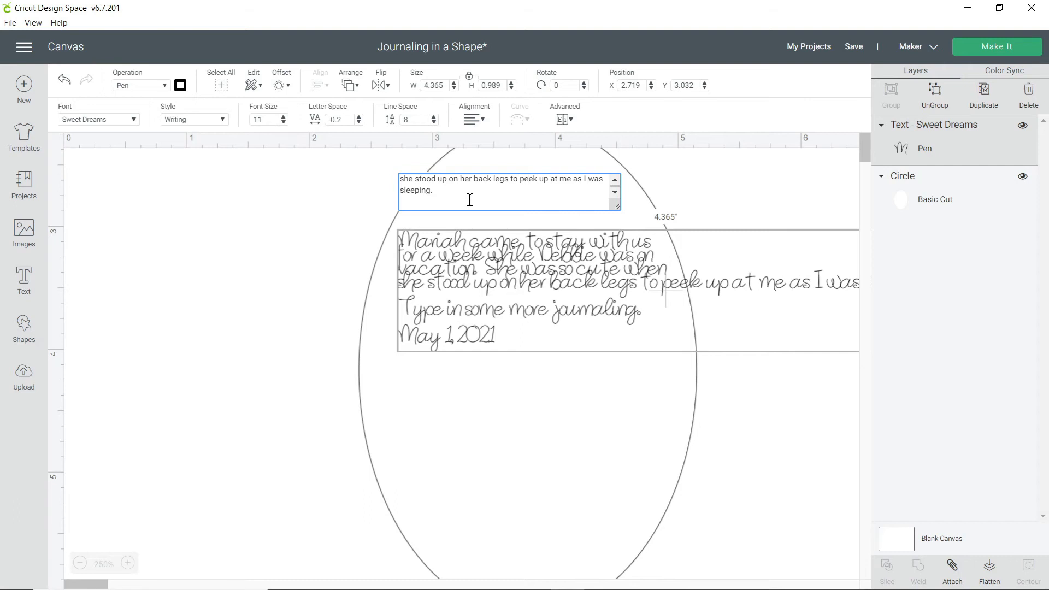
{"action": "key", "text": "Return"}
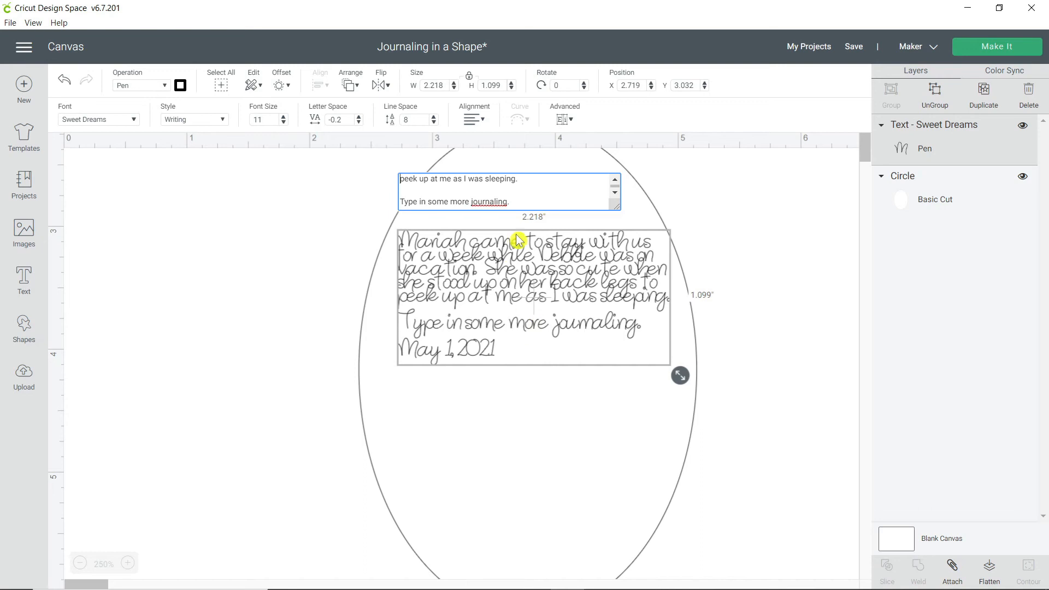
Step: Set the journaling text's line spacing to 14 and reposition the block in the middle of the oval
{"action": "left_click", "coordinate": [537, 267]}
{"action": "left_click_drag", "start_coordinate": [559, 274], "coordinate": [553, 309]}
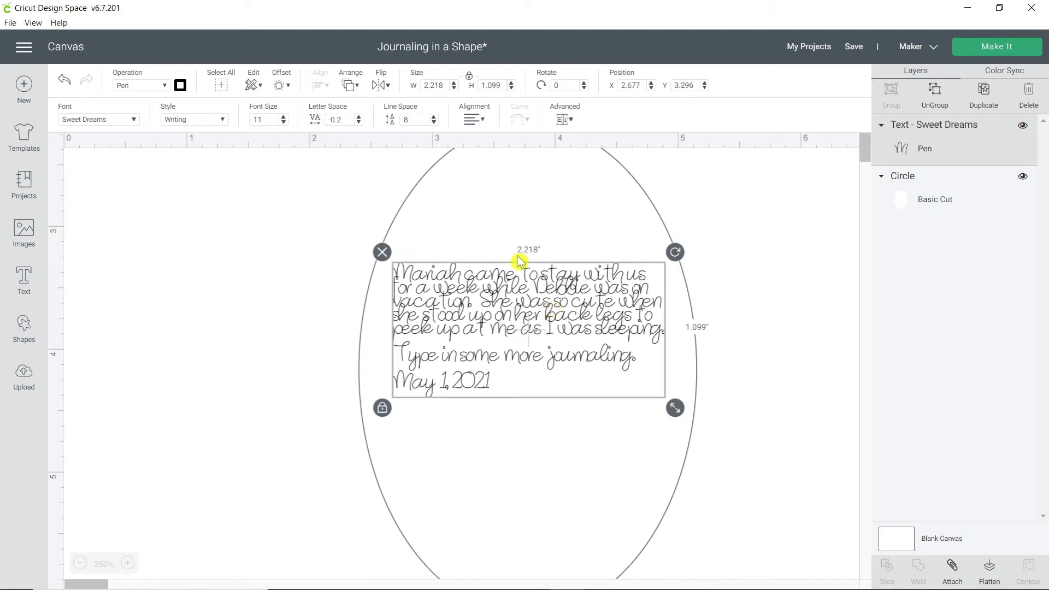
{"action": "left_click", "coordinate": [421, 120]}
{"action": "key", "text": "BackSpace"}
{"action": "key", "text": "Return"}
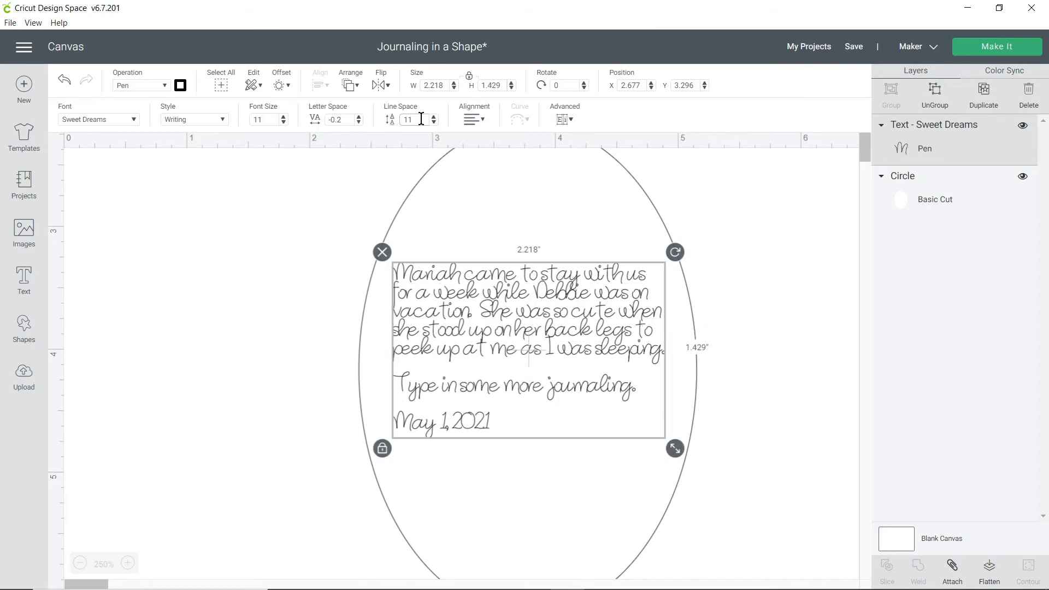
{"action": "key", "text": "Return"}
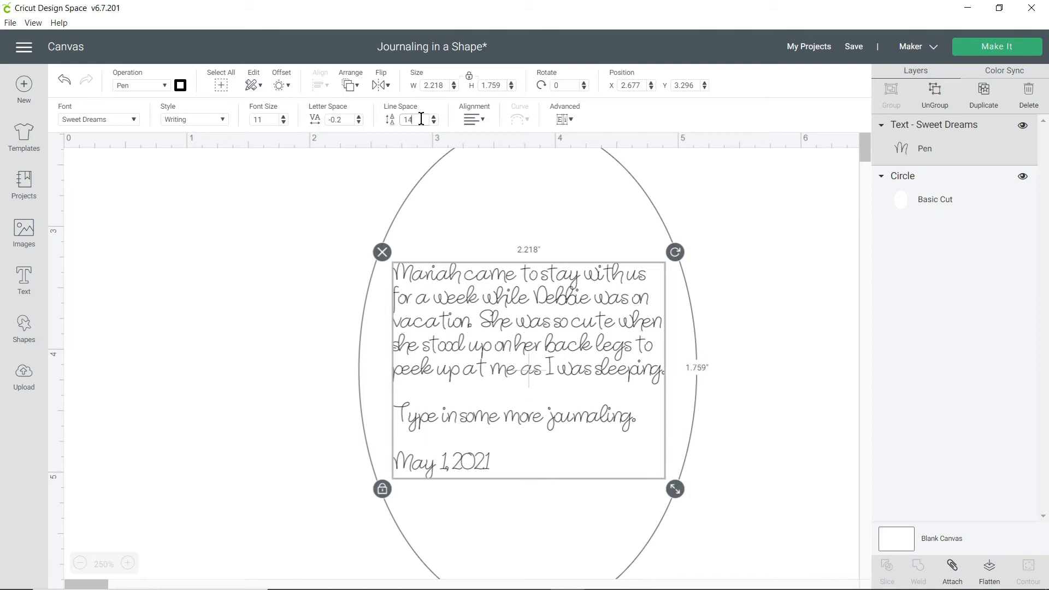
{"action": "left_click_drag", "start_coordinate": [525, 340], "coordinate": [521, 346]}
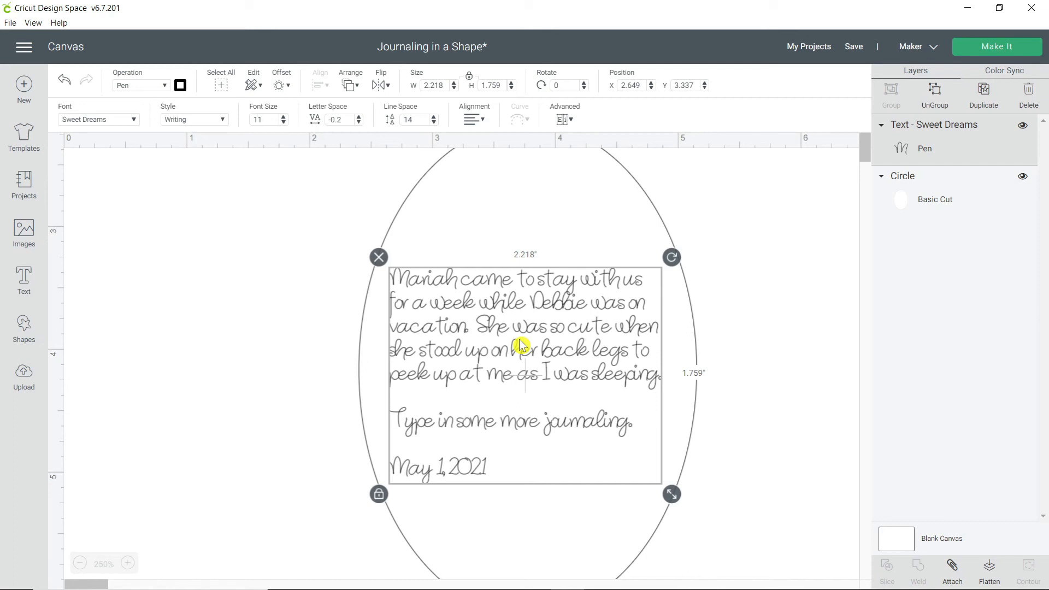
Step: Center-align the lines of the journaling text inside the oval
{"action": "left_click", "coordinate": [471, 122]}
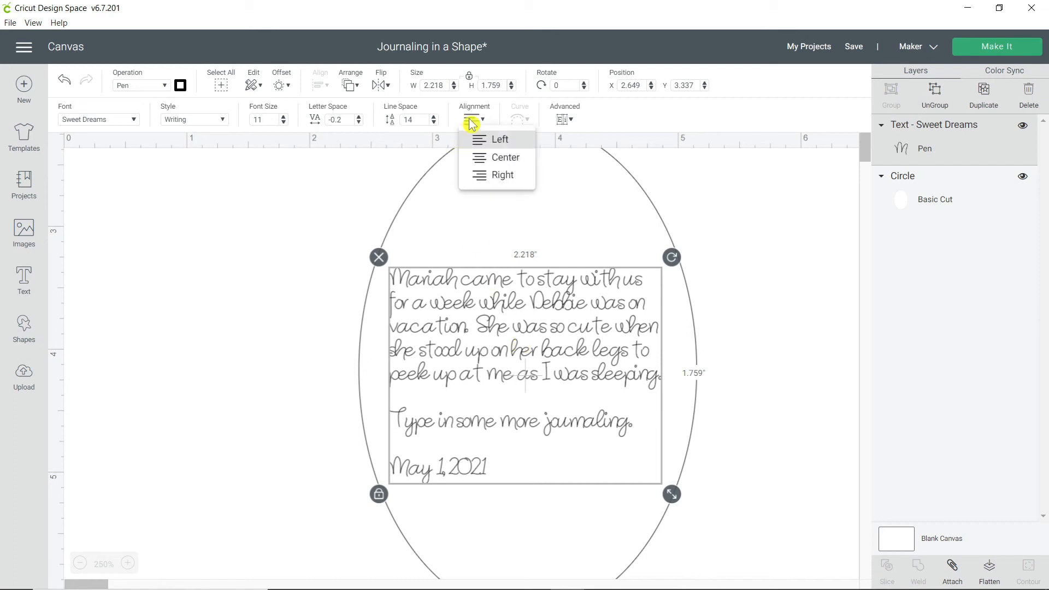
{"action": "left_click", "coordinate": [504, 158]}
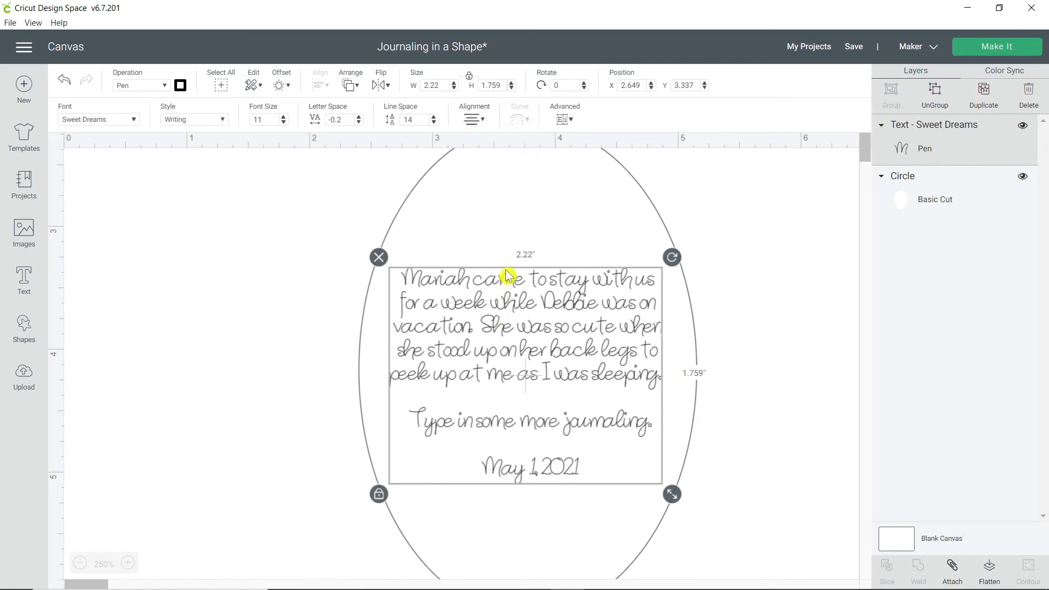
{"action": "left_click_drag", "start_coordinate": [511, 343], "coordinate": [518, 331]}
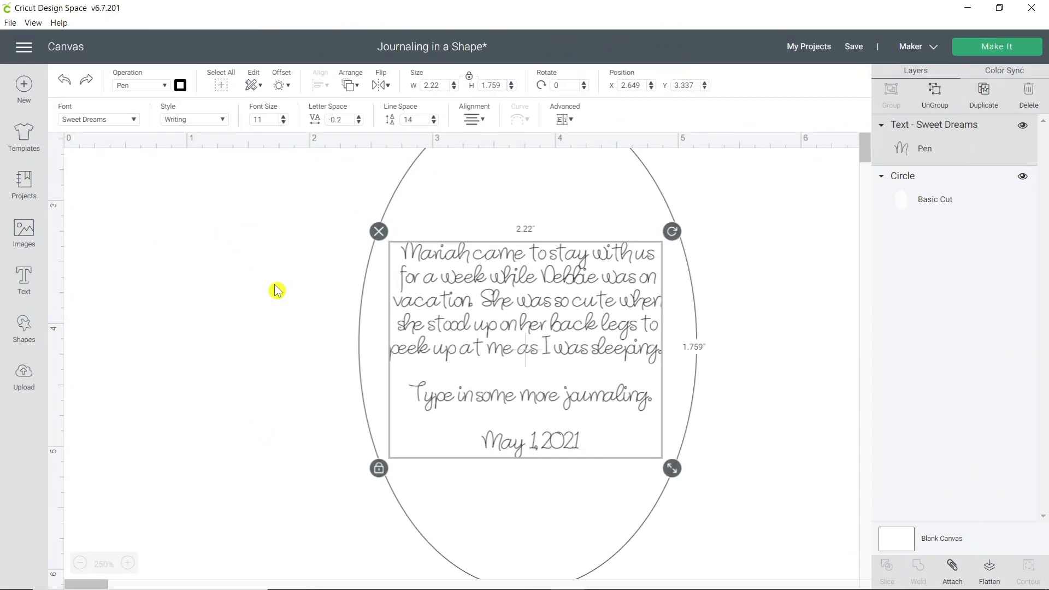
{"action": "left_click", "coordinate": [79, 564]}
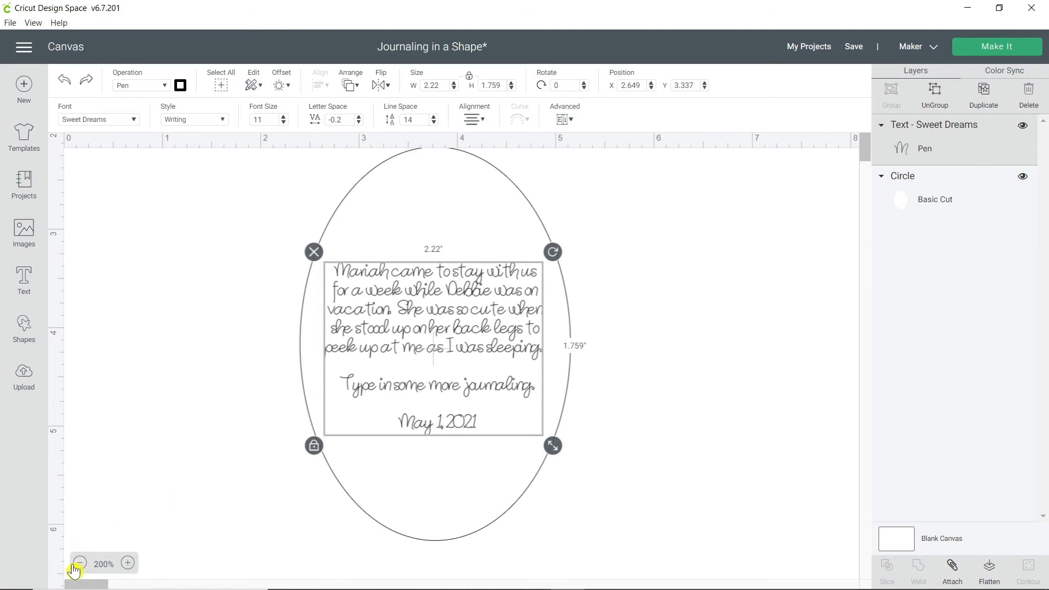
{"action": "left_click", "coordinate": [79, 564]}
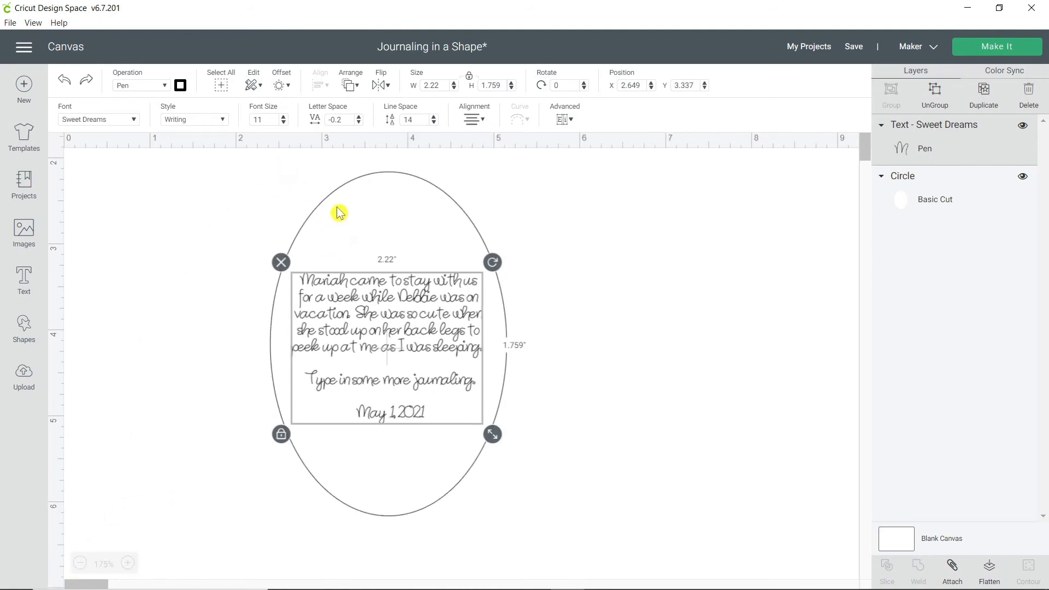
Step: Select the journaling text and the oval together and center them horizontally on each other
{"action": "left_click_drag", "start_coordinate": [254, 156], "coordinate": [527, 548]}
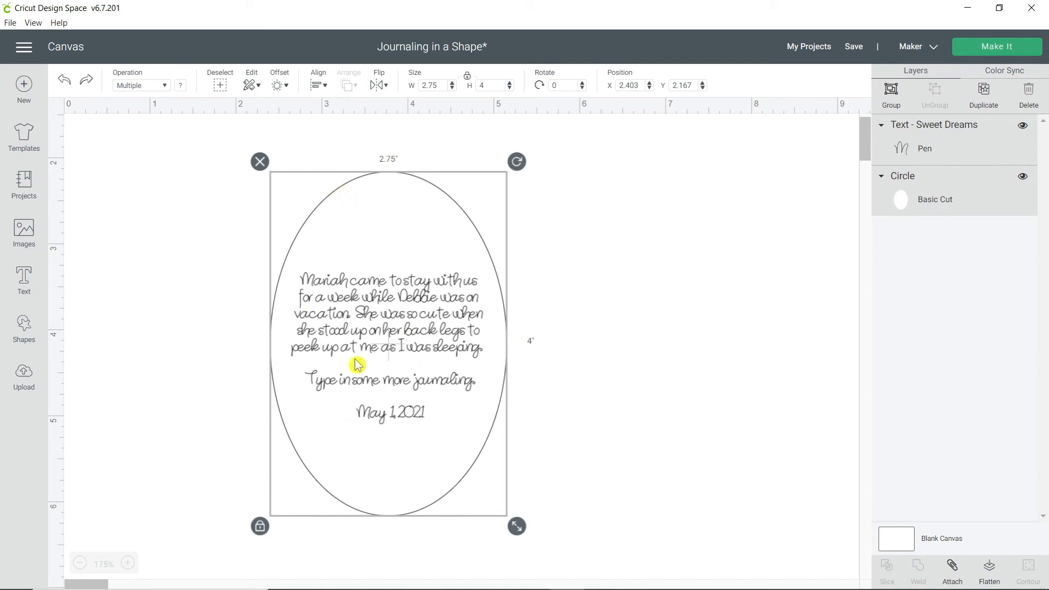
{"action": "left_click", "coordinate": [319, 86]}
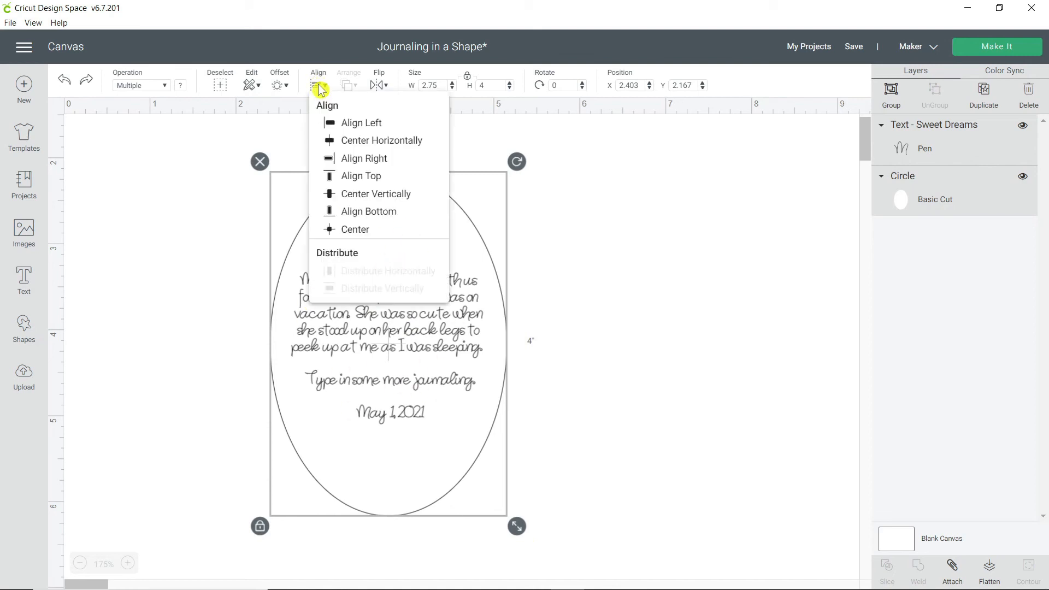
{"action": "left_click", "coordinate": [369, 142]}
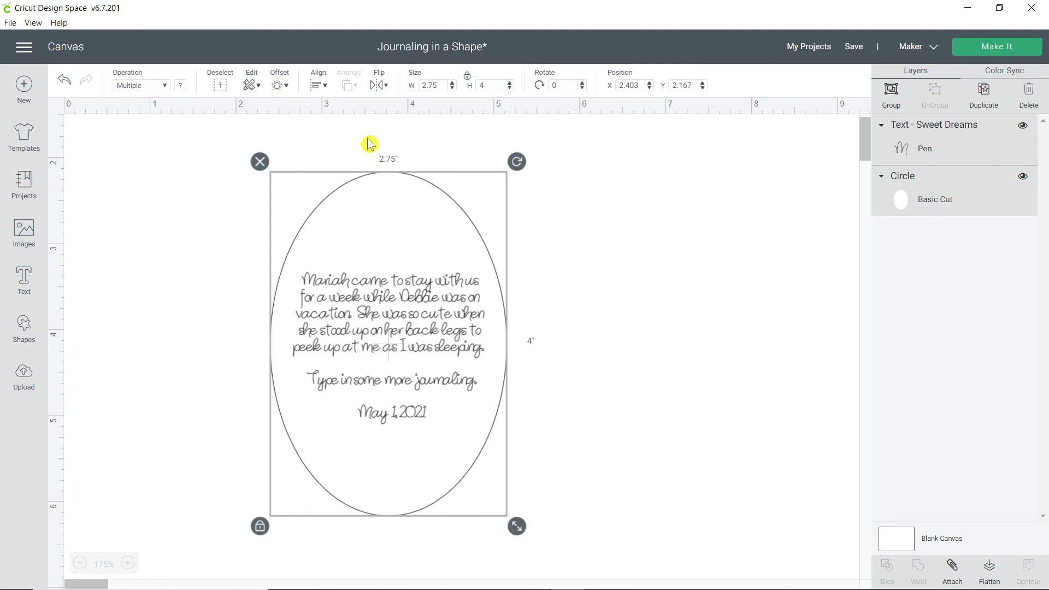
Step: Preview the separate pen and Basic Cut mats for the unattached design and return to the canvas
{"action": "left_click", "coordinate": [989, 59]}
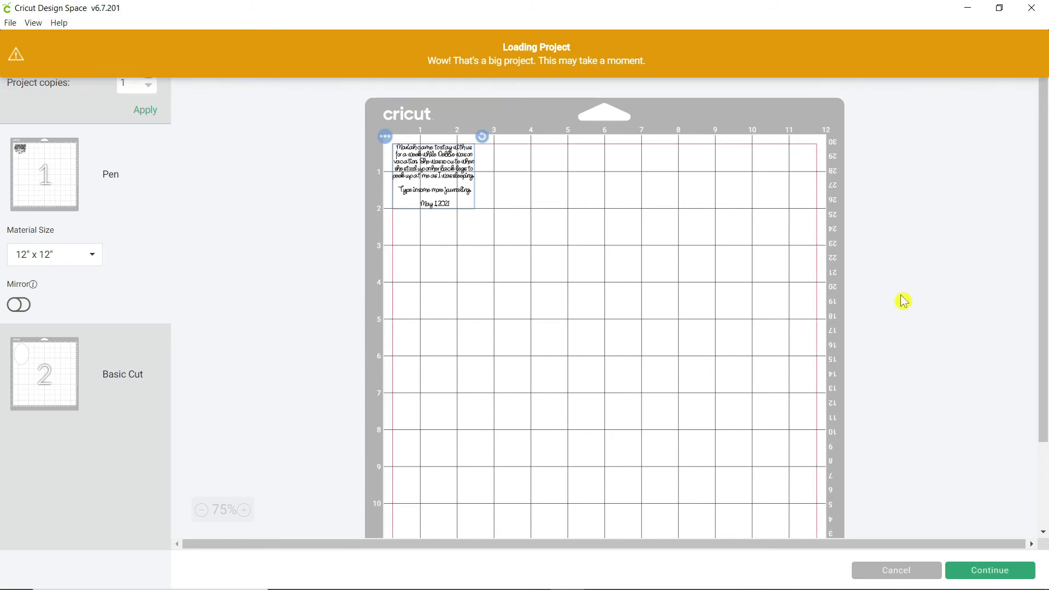
{"action": "left_click", "coordinate": [63, 381]}
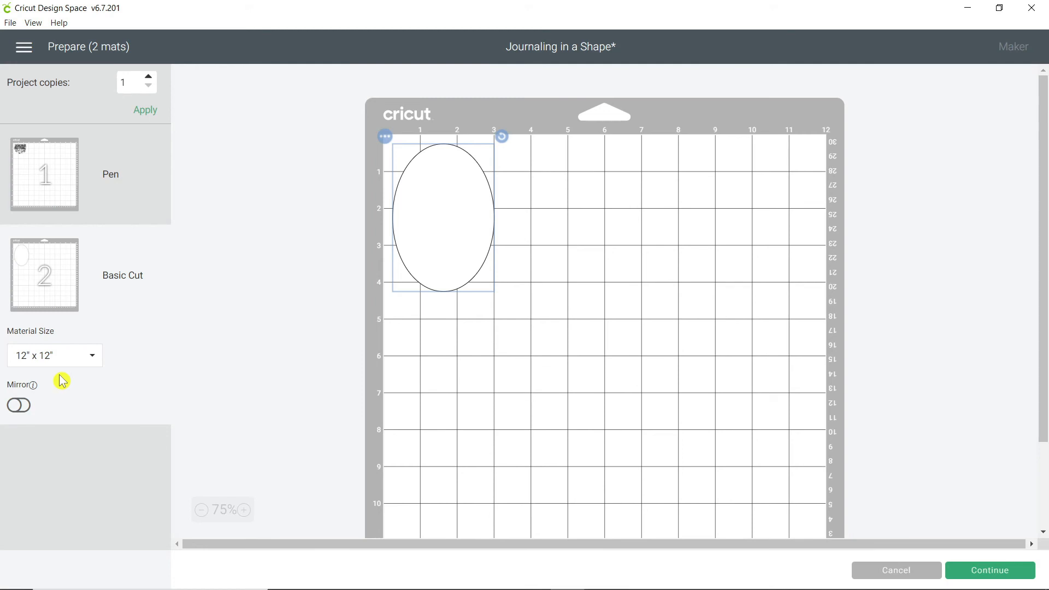
{"action": "left_click", "coordinate": [896, 570]}
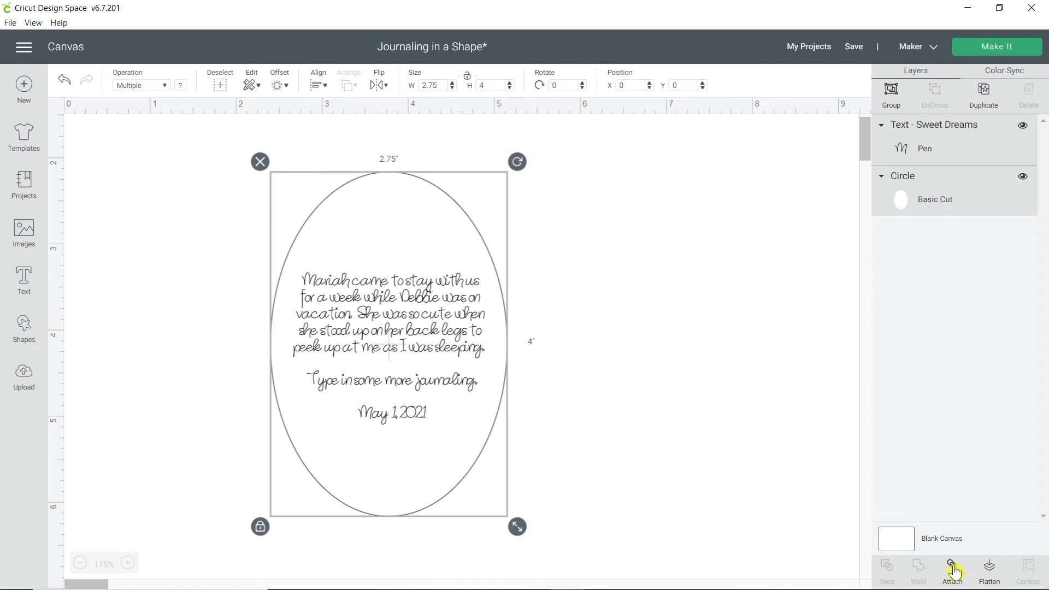
Step: Attach the journaling text to the oval and prepare the project for making with Medium Cardstock – 80 lb (216 gsm) as base material
{"action": "left_click", "coordinate": [952, 571]}
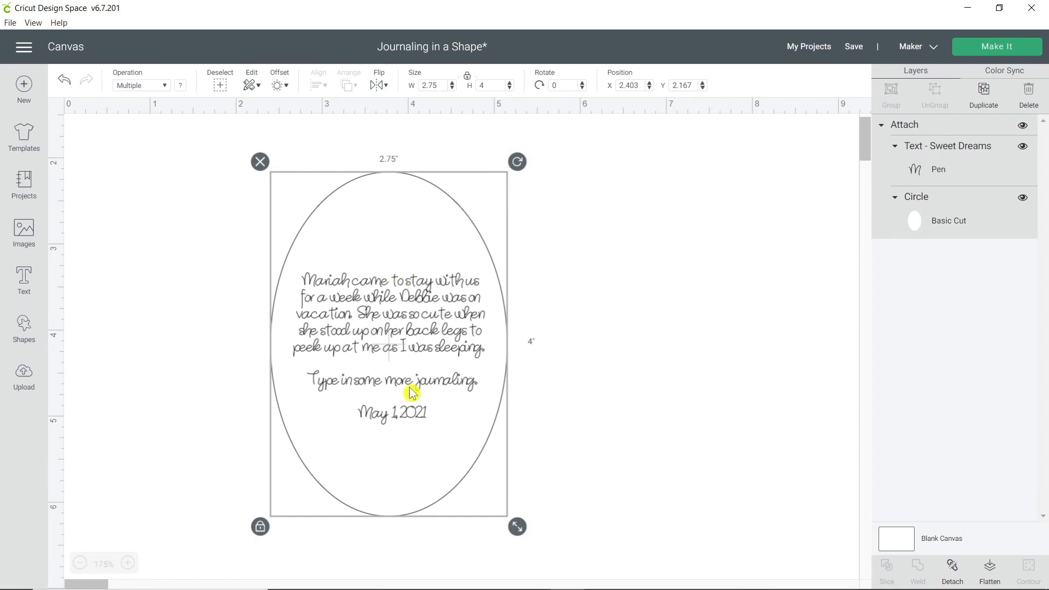
{"action": "left_click", "coordinate": [989, 49]}
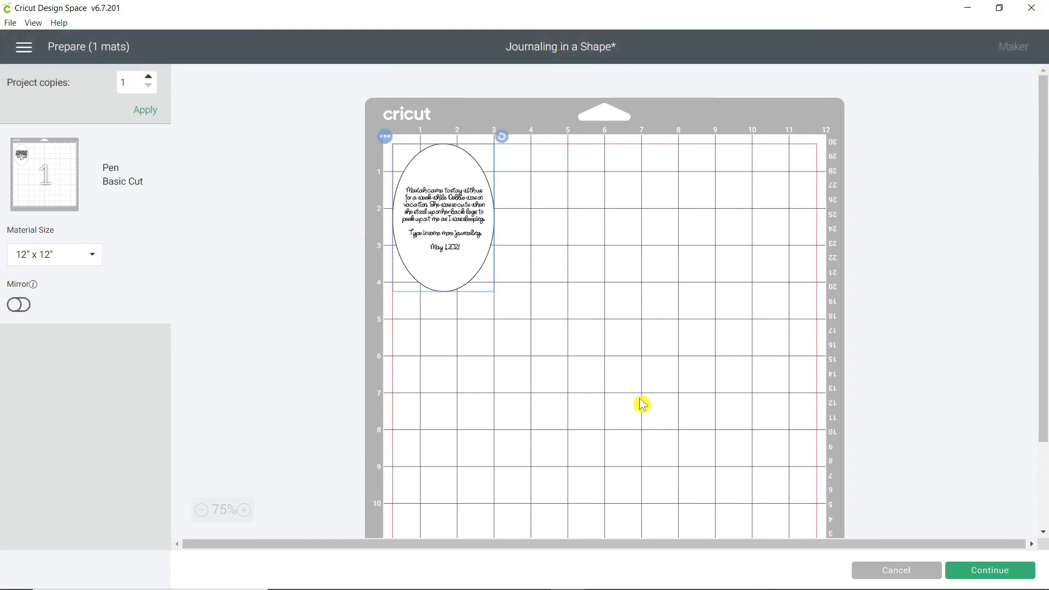
{"action": "left_click", "coordinate": [990, 571]}
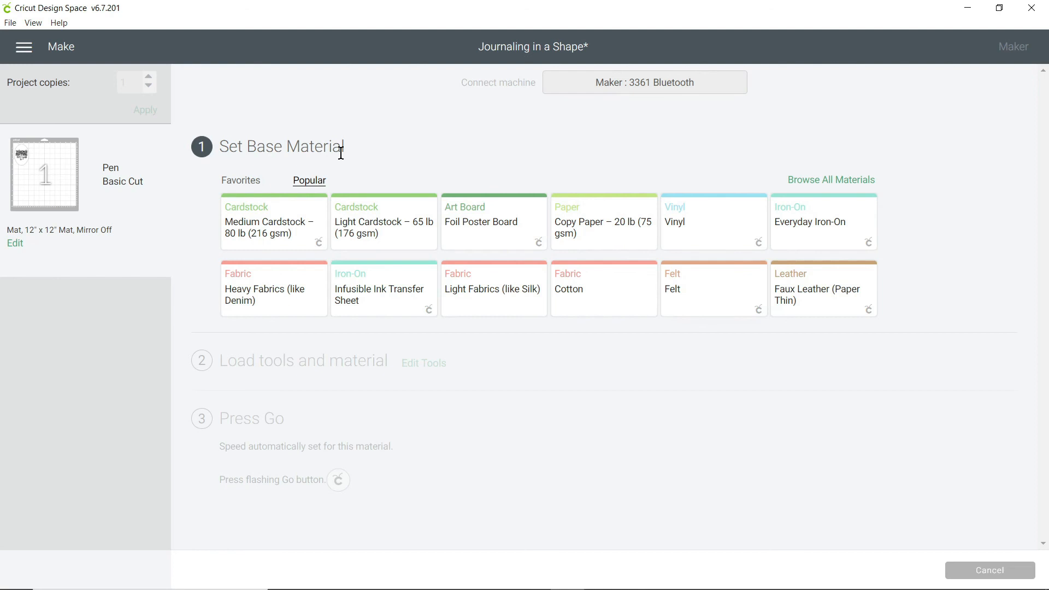
{"action": "left_click", "coordinate": [253, 225]}
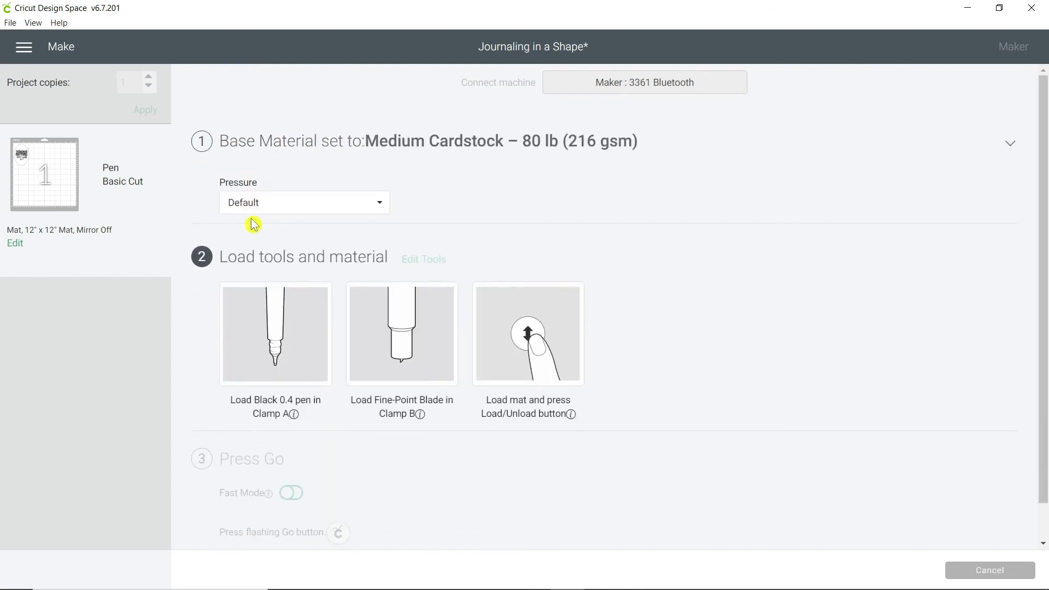